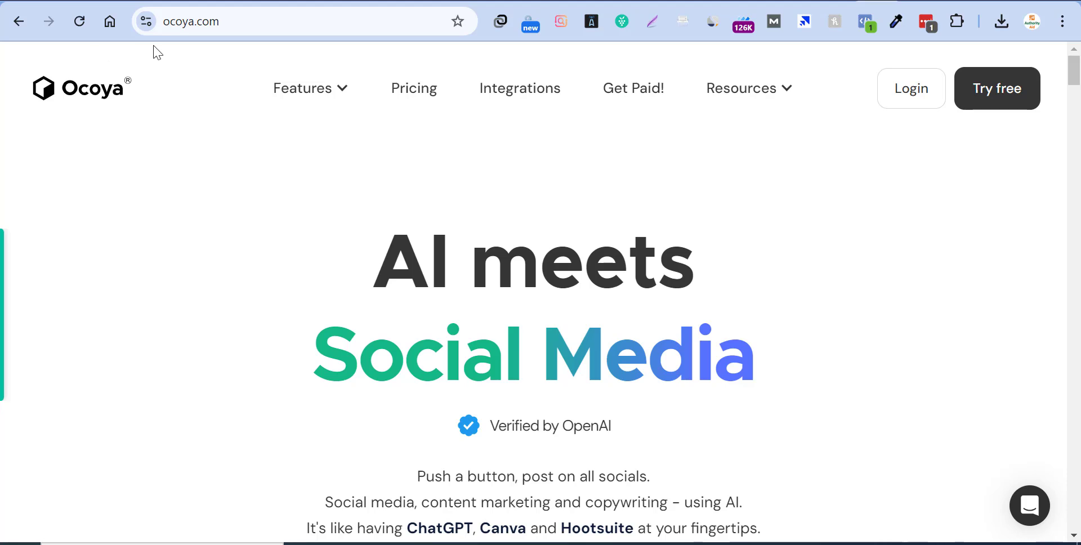
# Log in to the Ocoya account and view the kinds of new post that can be created
pyautogui.click(887, 92)
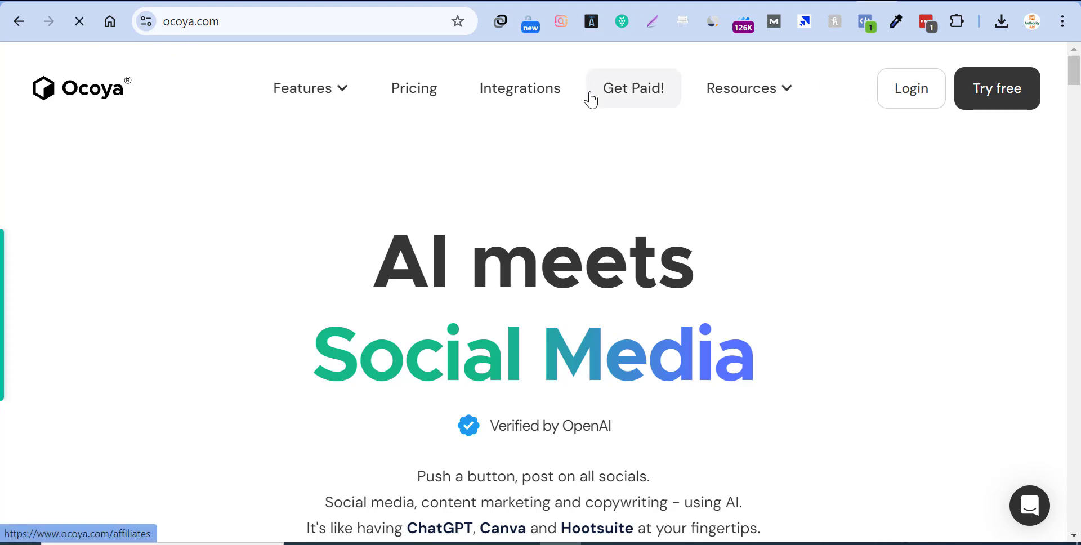
pyautogui.moveTo(798, 124)
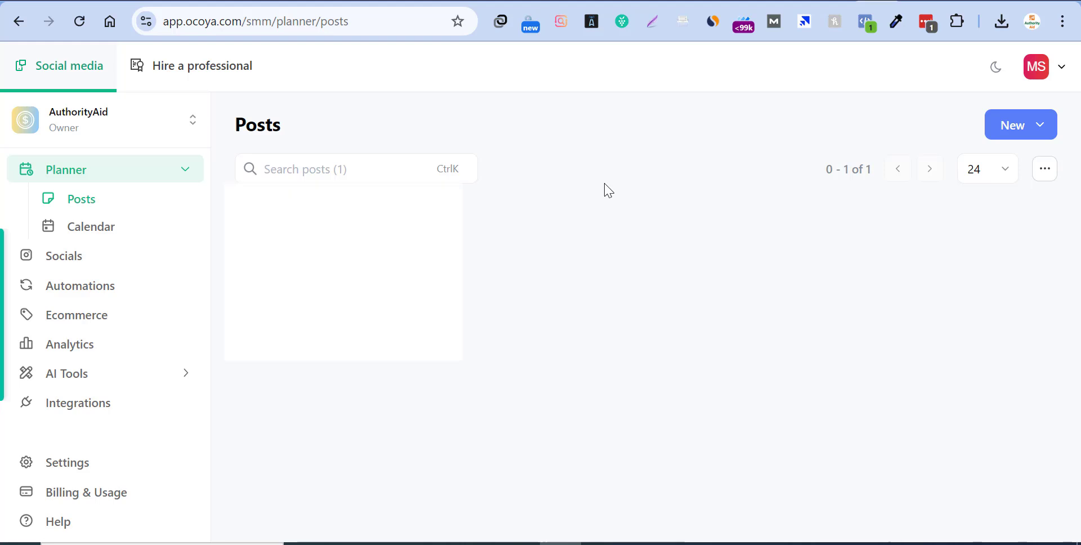
pyautogui.click(160, 121)
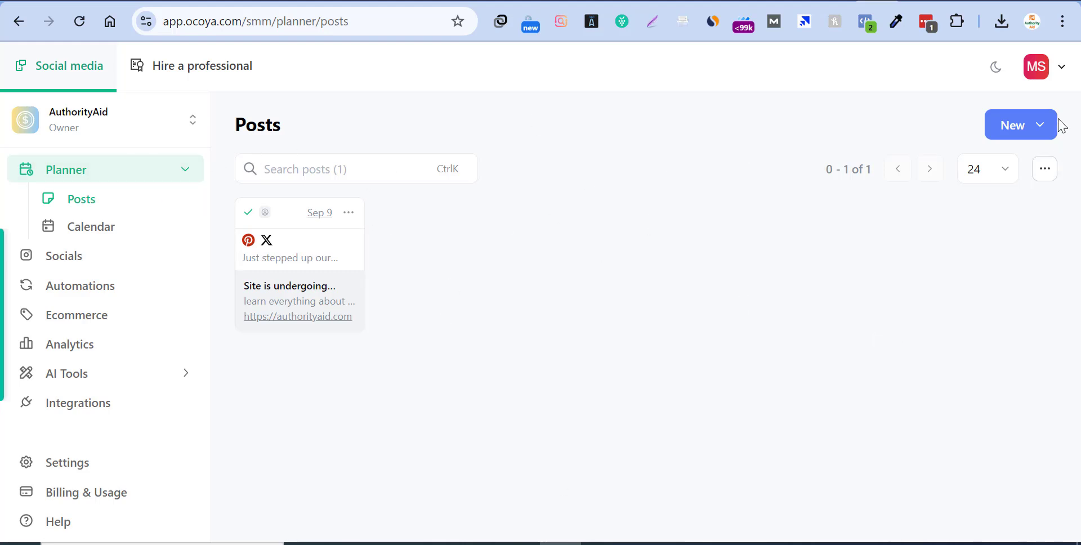
pyautogui.click(1038, 126)
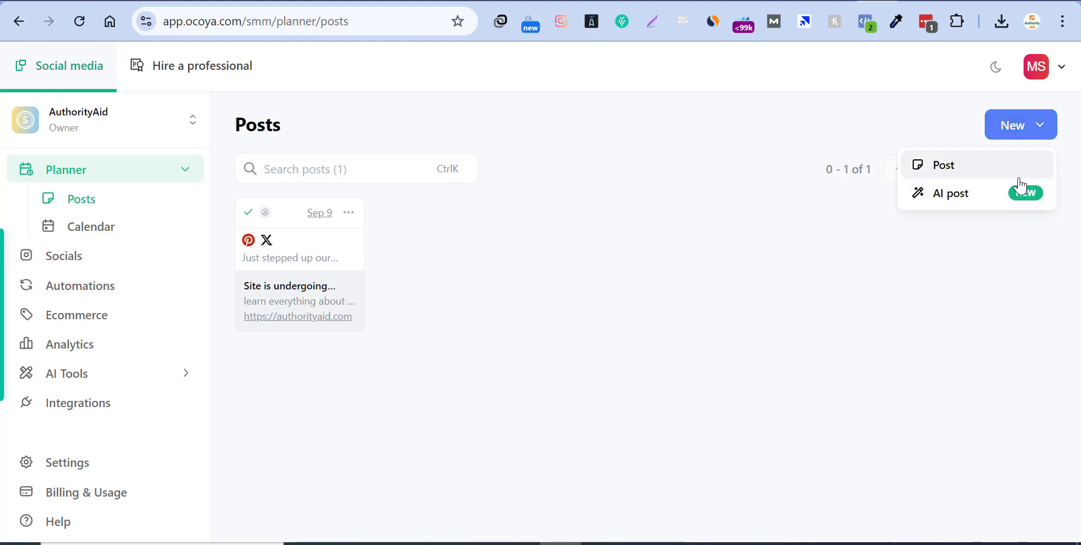
pyautogui.click(528, 271)
# Open the page for connecting social profiles and examine which networks are offered
pyautogui.click(65, 259)
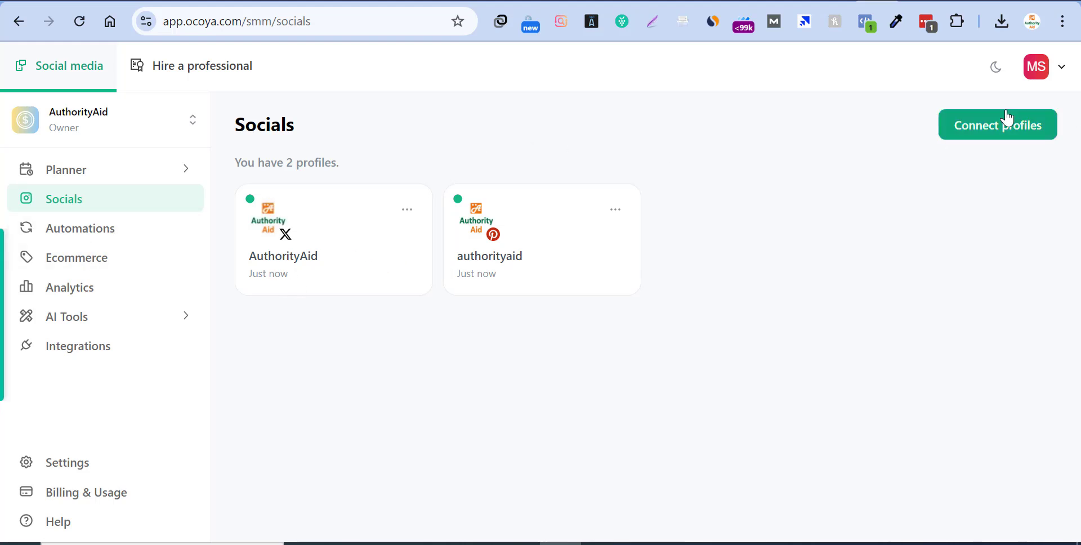
pyautogui.click(981, 133)
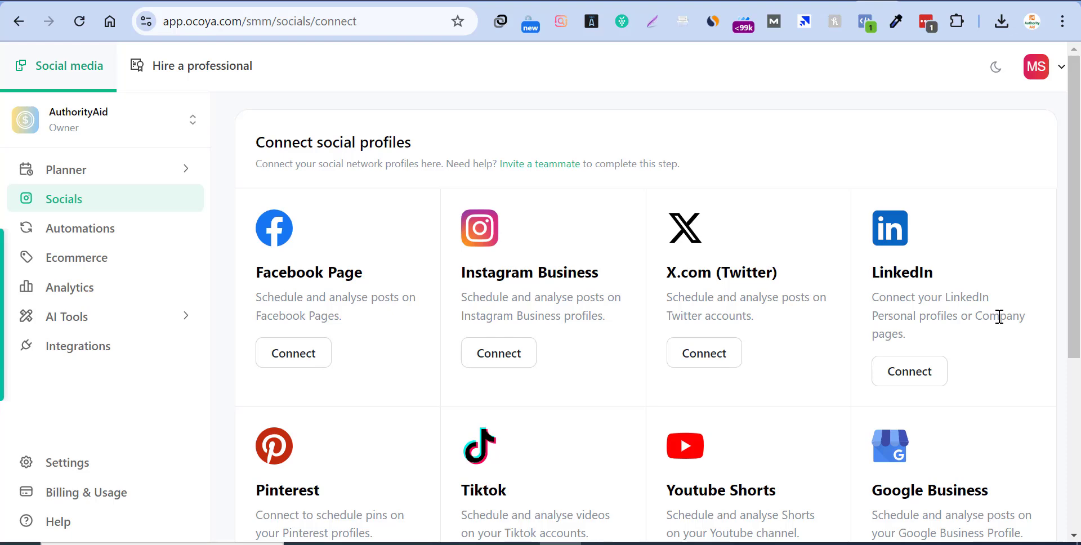
pyautogui.scroll(-3, 986, 313)
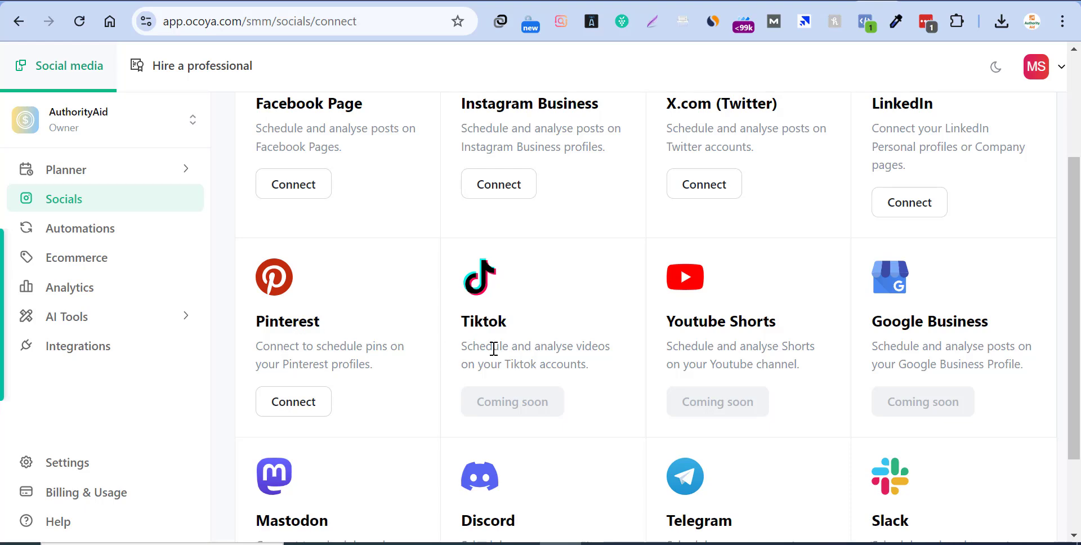
pyautogui.scroll(-2, 707, 389)
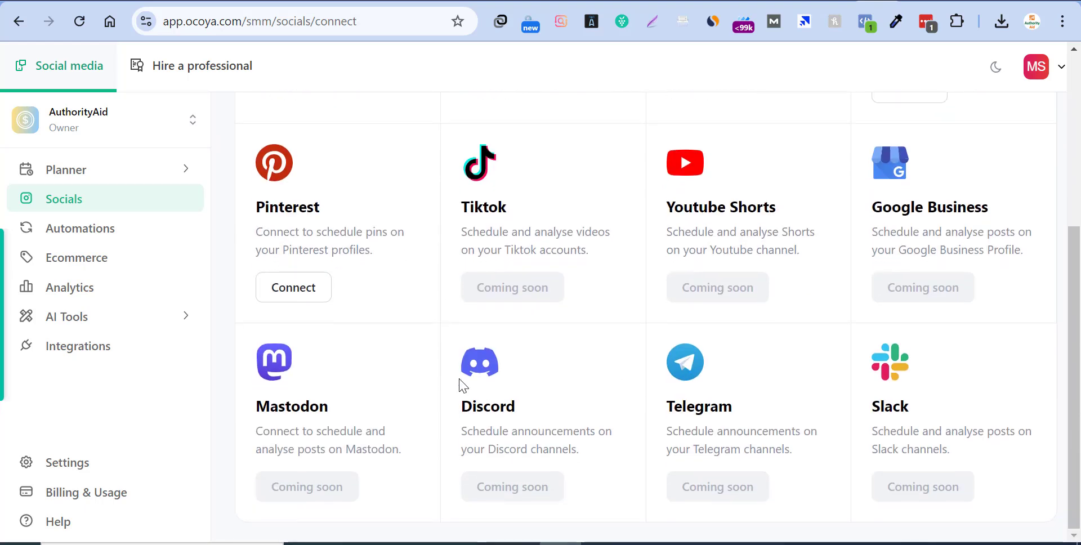
pyautogui.scroll(5, 967, 292)
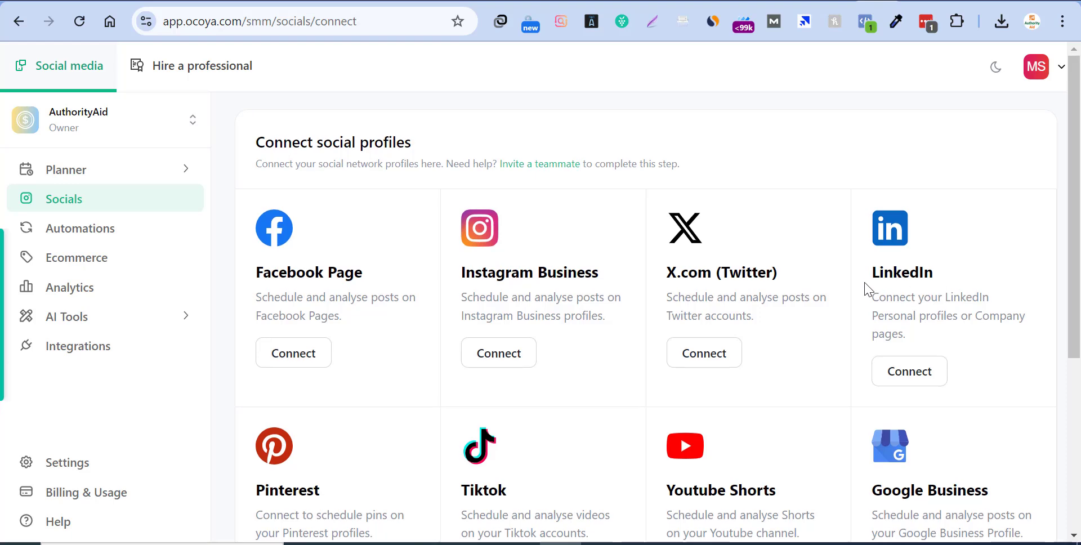
# Look through the Ecommerce, Integrations and Automations pages
pyautogui.click(100, 264)
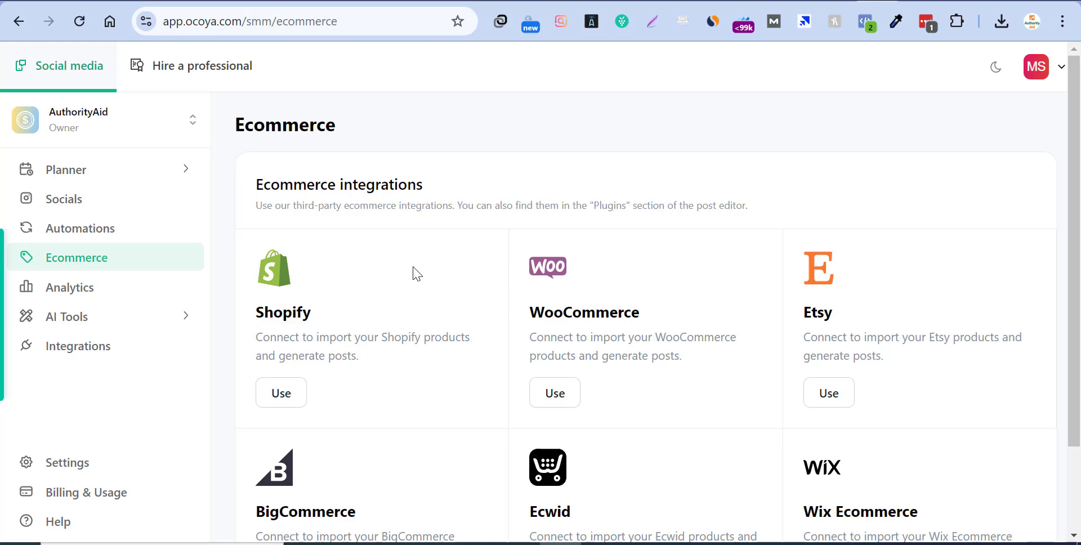
pyautogui.click(117, 351)
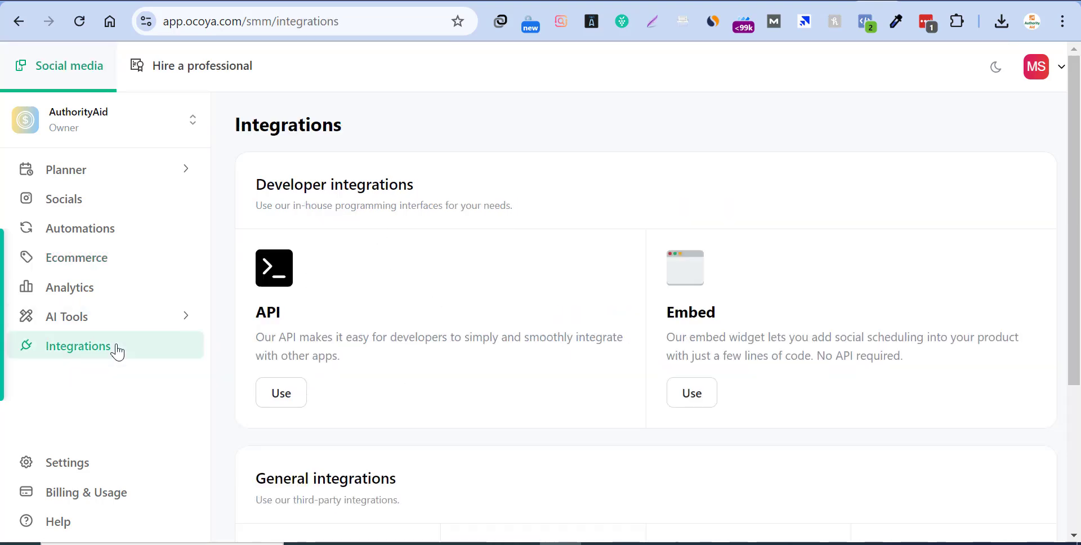
pyautogui.scroll(-4, 609, 330)
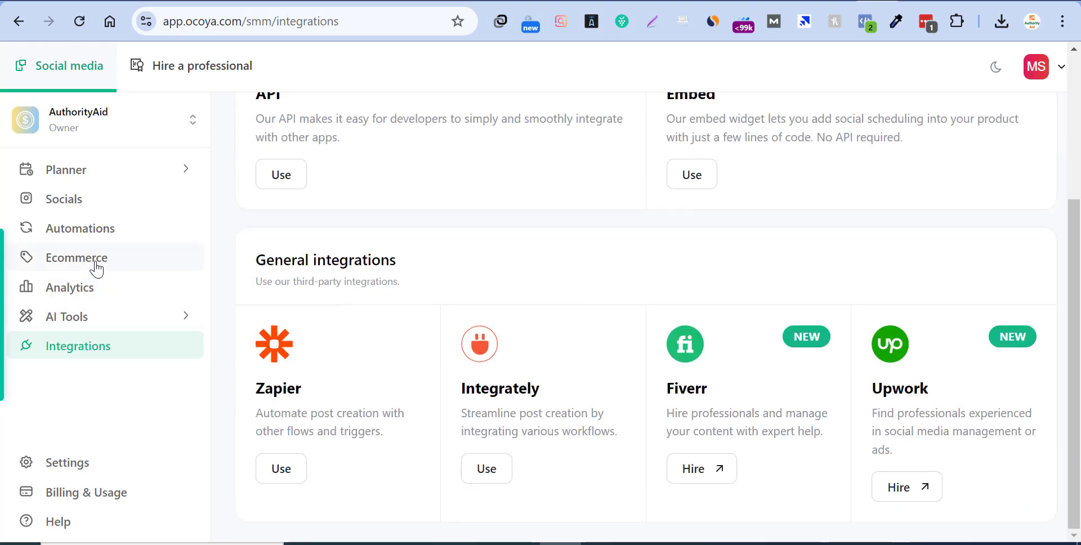
pyautogui.click(100, 238)
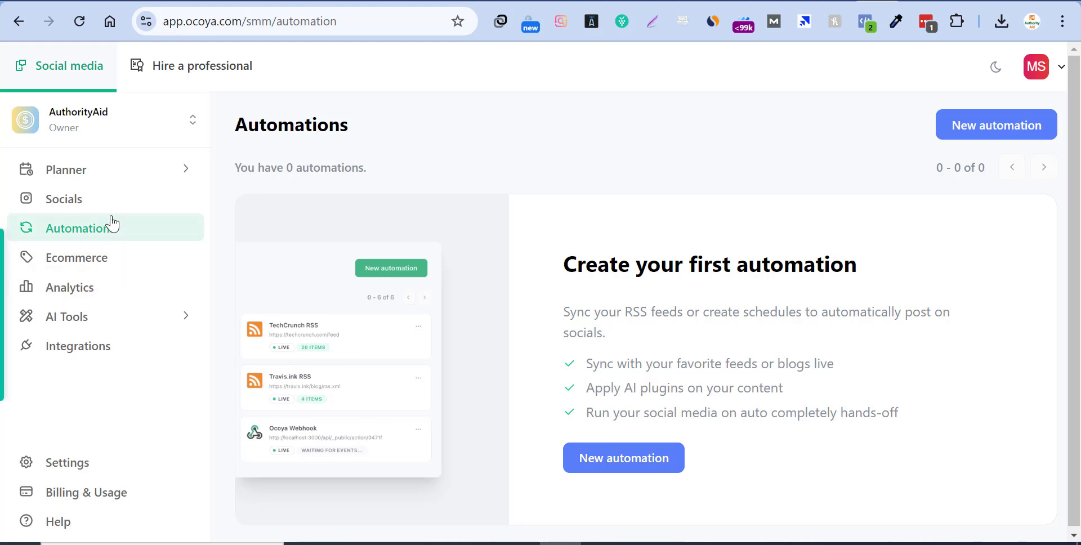
# Return to the planner's posts and start a new regular post
pyautogui.click(103, 173)
pyautogui.click(86, 209)
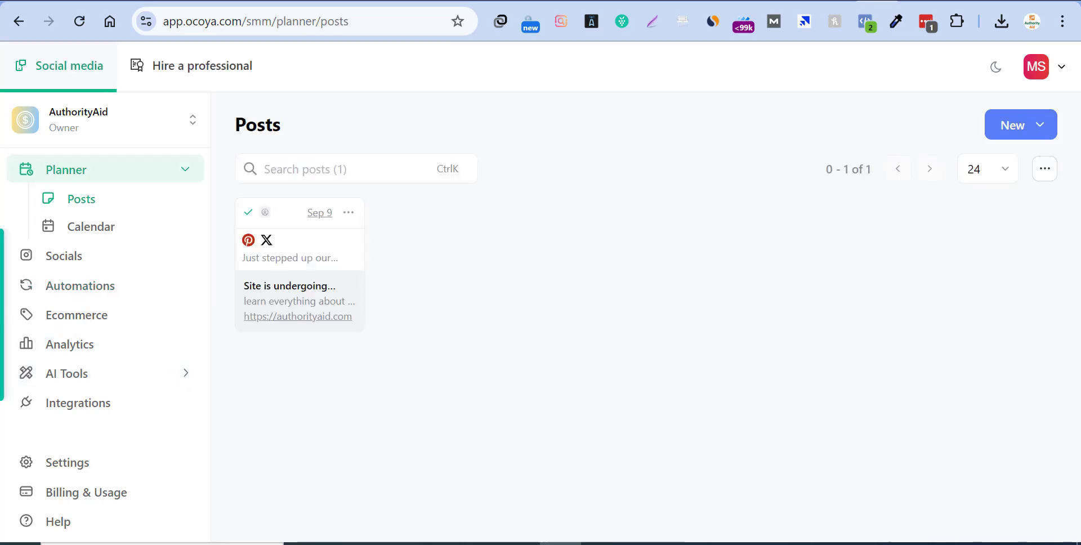
pyautogui.click(1044, 124)
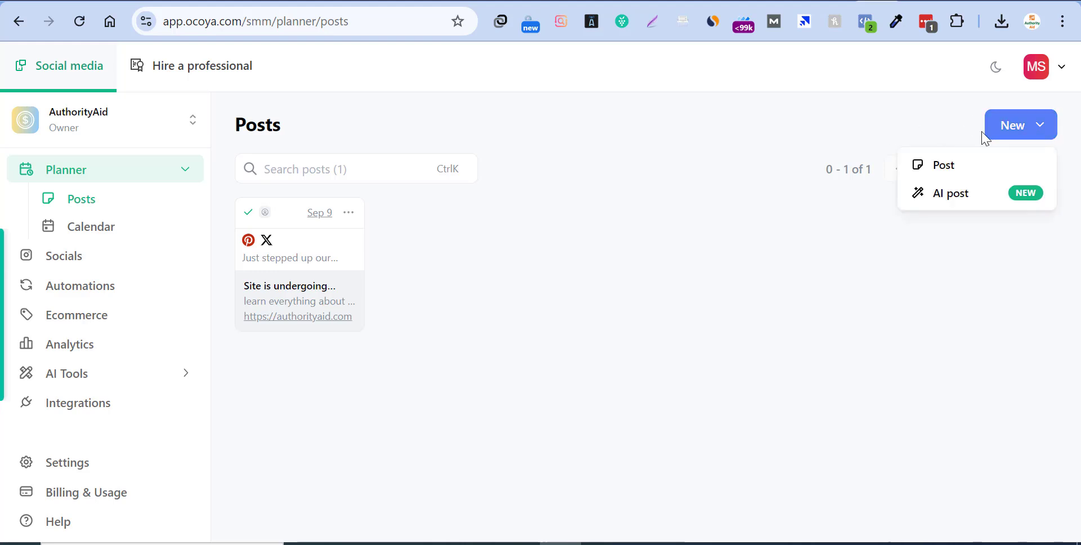
pyautogui.click(977, 167)
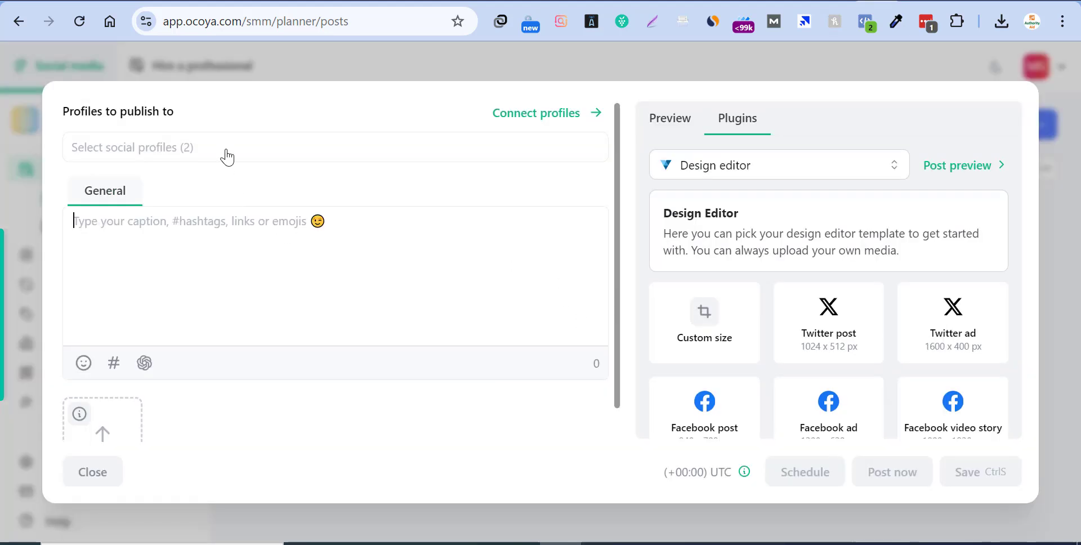
# Select the AuthorityAid Twitter profile and the authorityaid Pinterest profile as the profiles to publish to
pyautogui.click(227, 154)
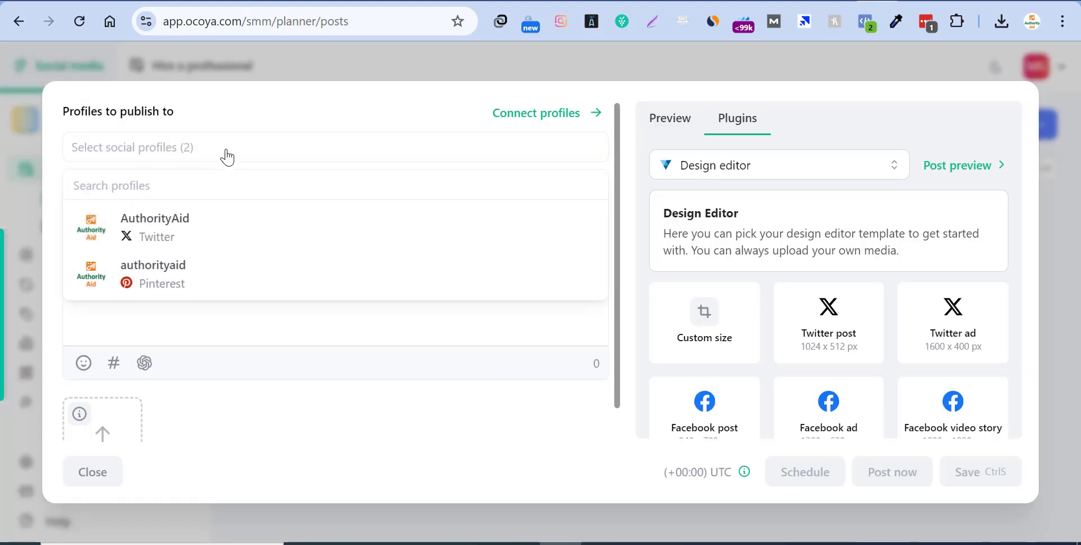
pyautogui.click(169, 232)
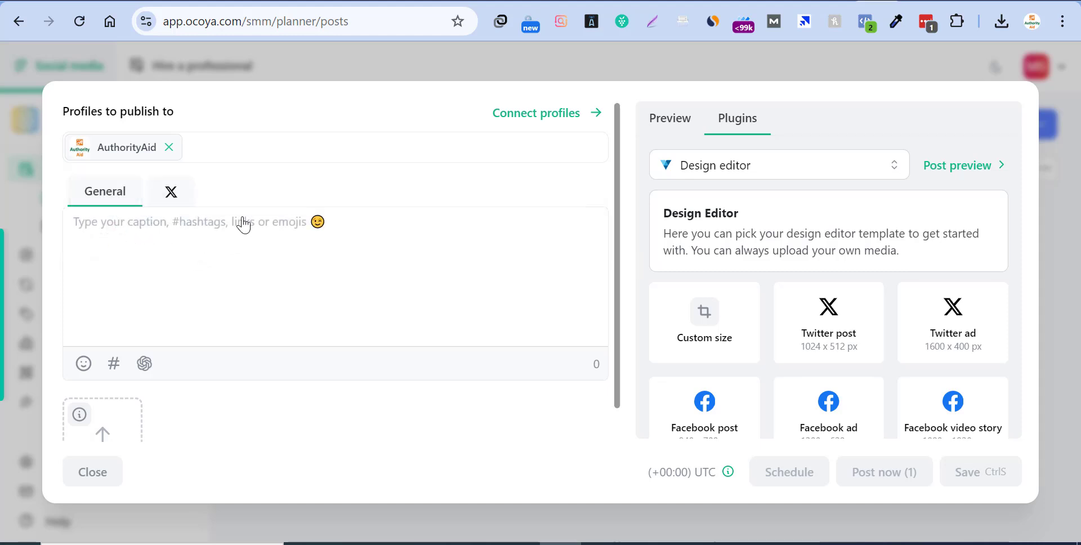
pyautogui.click(250, 149)
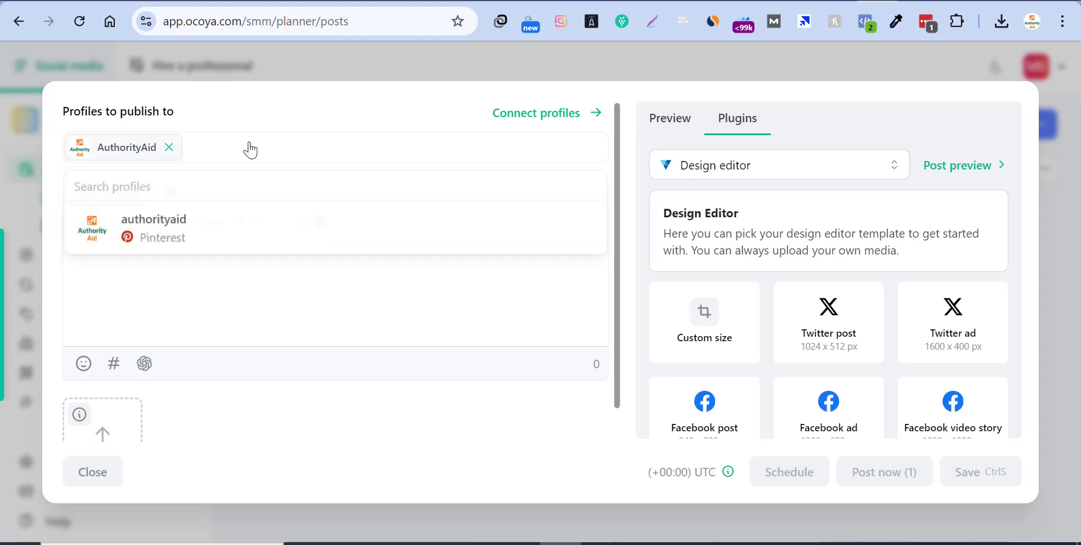
pyautogui.click(187, 242)
pyautogui.click(230, 245)
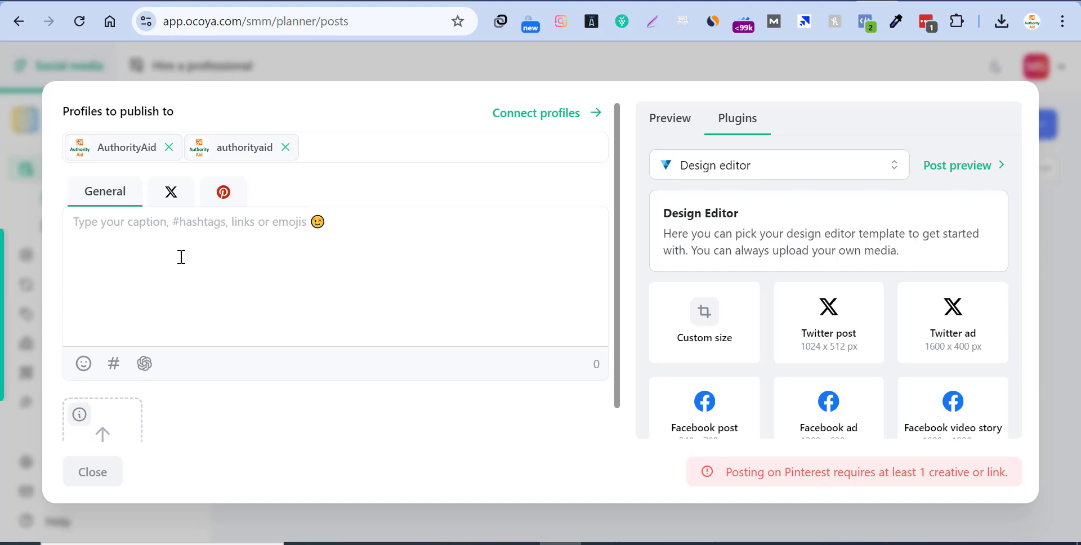
pyautogui.write('W')
pyautogui.press('BackSpace')
pyautogui.write('Write a po')
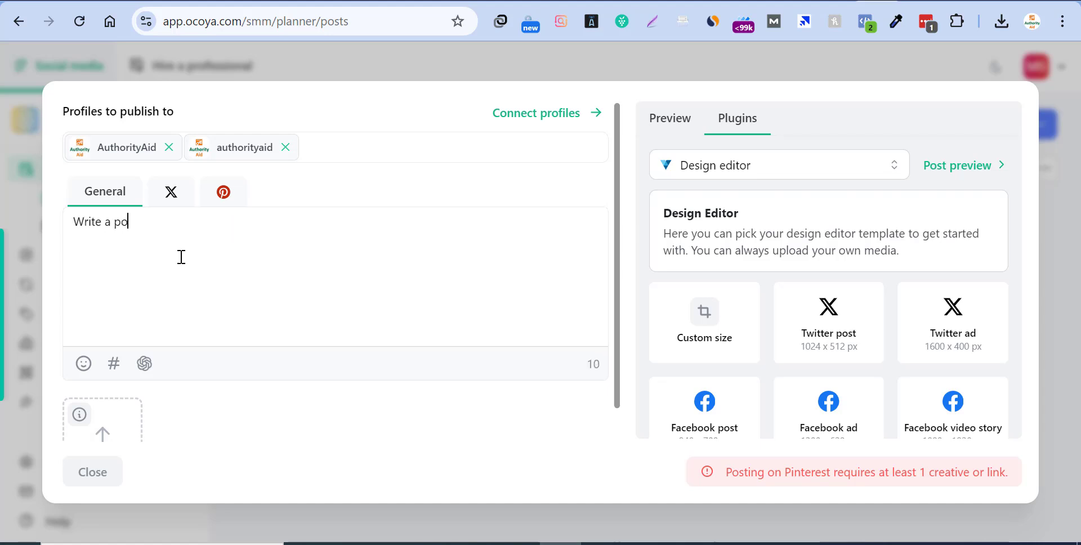
pyautogui.write('st on SEO and link')
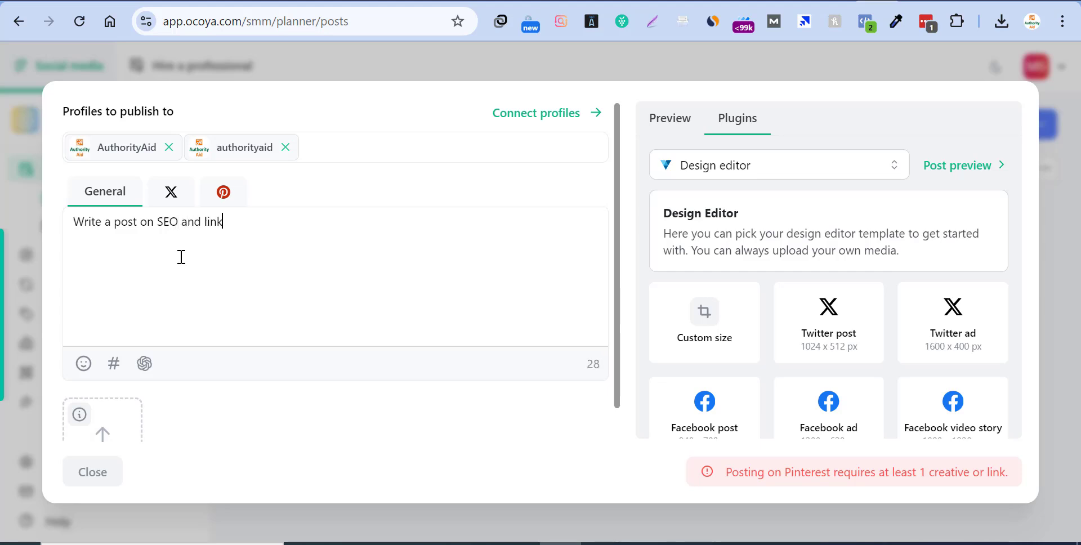
pyautogui.write('  to https://authorityaid')
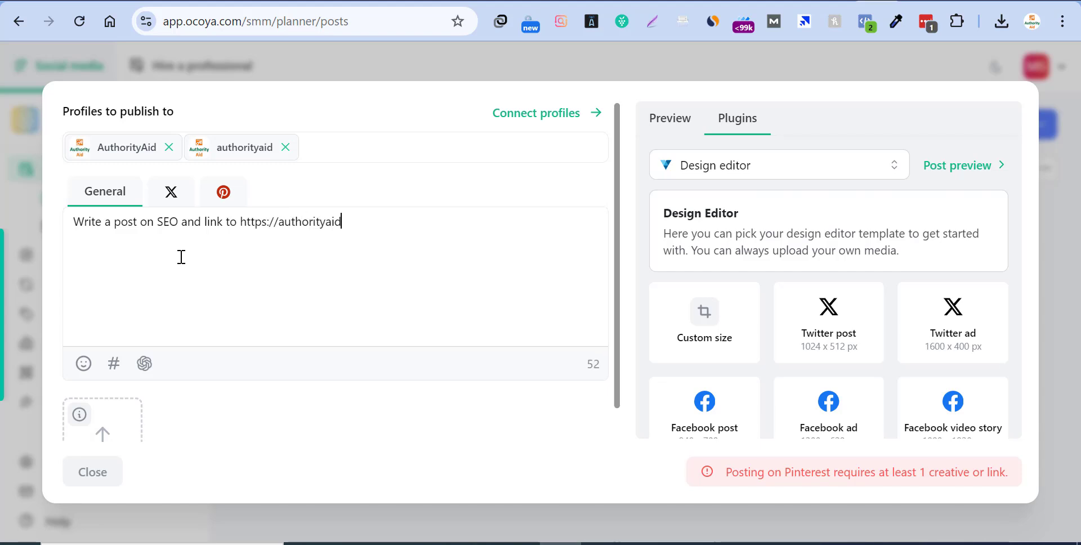
pyautogui.write('.com')
# Insert "in 2025" after "SEO" in the caption prompt
pyautogui.click(180, 222)
pyautogui.write('in 202')
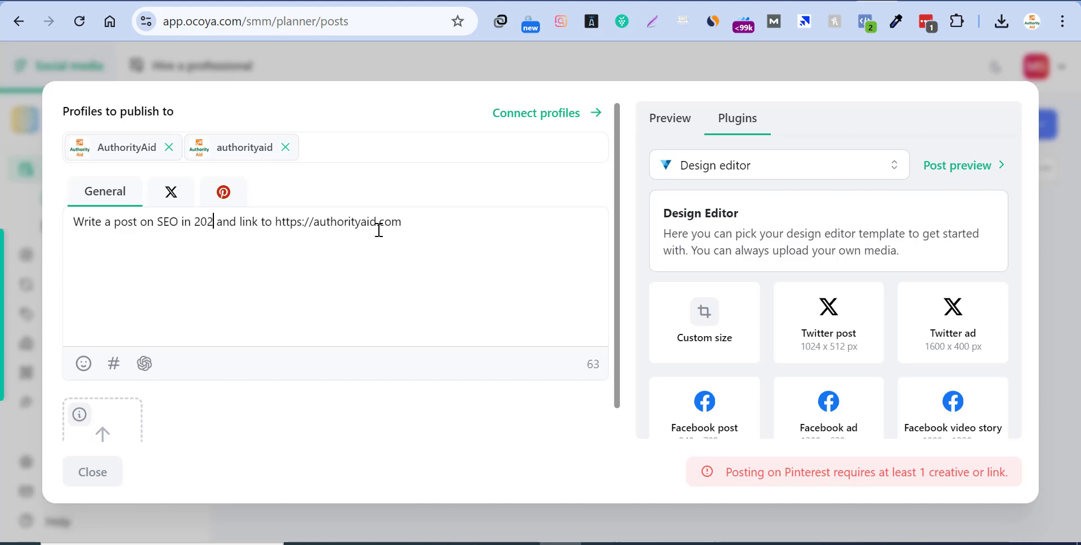
pyautogui.write('5')
pyautogui.press('BackSpace')
pyautogui.write('4')
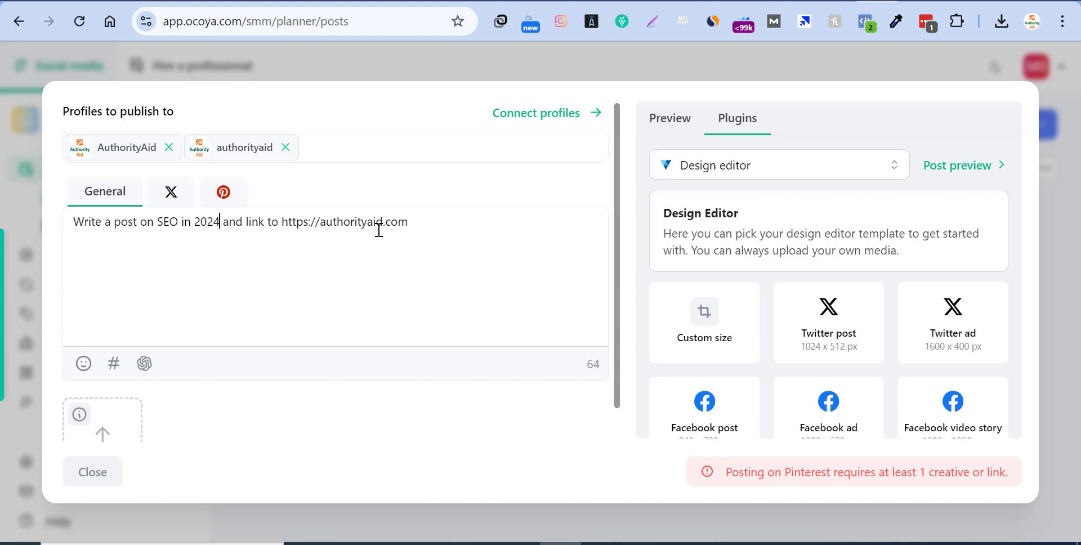
pyautogui.press('BackSpace')
pyautogui.write('5')
# Turn the prompt into an AI-written caption and append generated hashtags on the same line as the existing ones
pyautogui.click(445, 218)
pyautogui.click(144, 363)
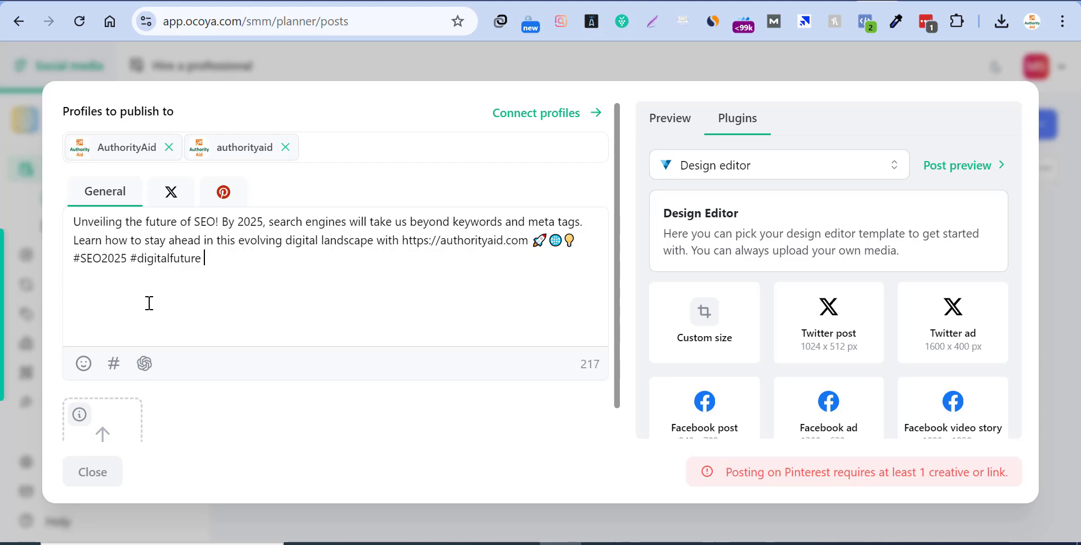
pyautogui.click(113, 364)
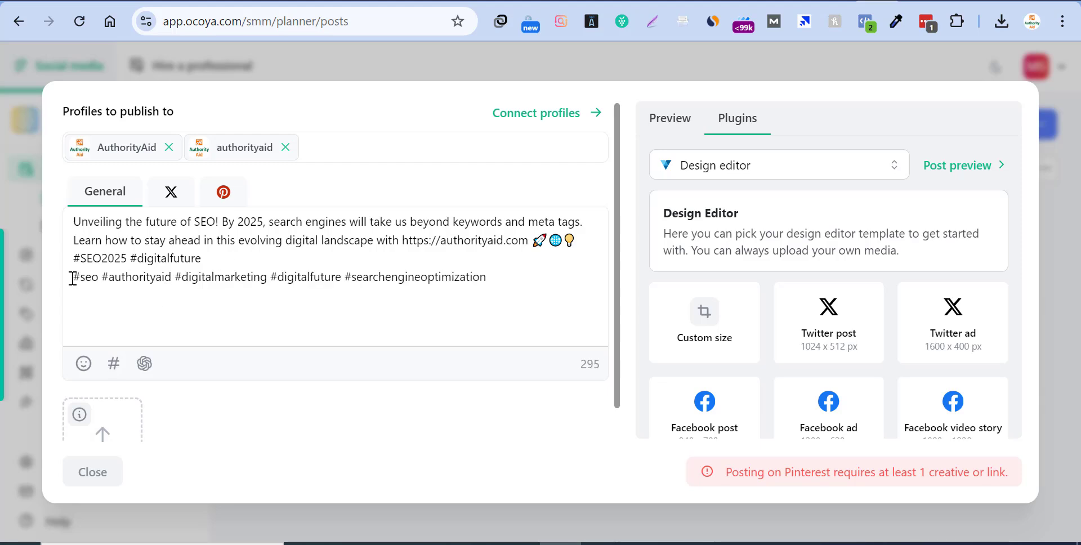
pyautogui.press('BackSpace')
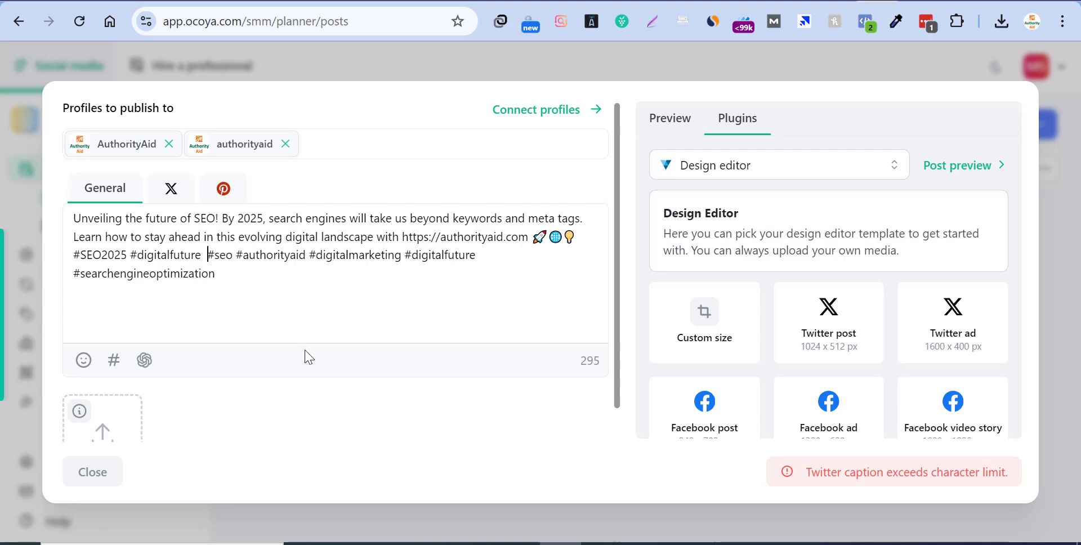
pyautogui.scroll(-1, 304, 349)
pyautogui.scroll(1, 287, 304)
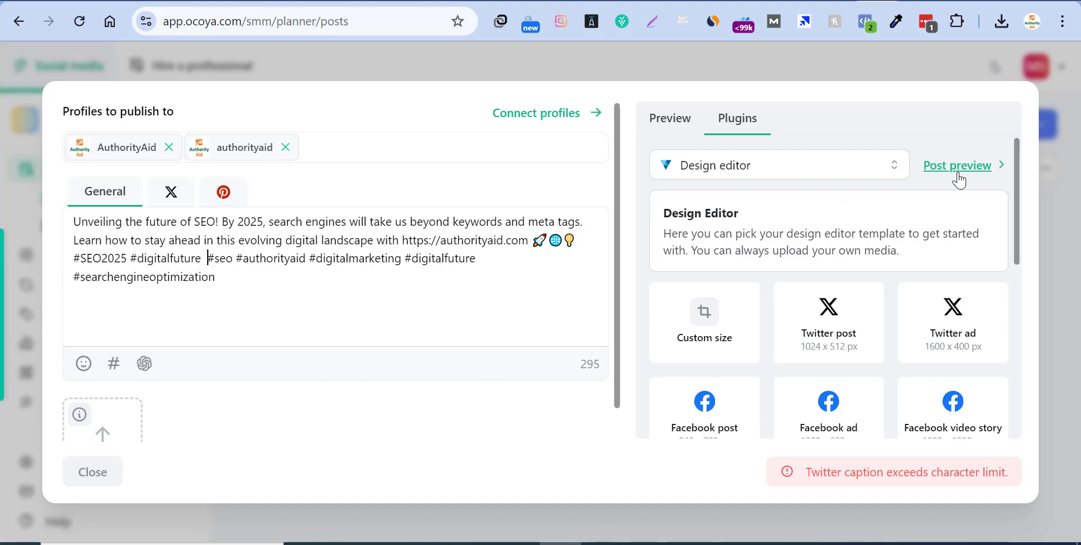
# Browse the available media plugins and switch from Design editor to AI Art
pyautogui.click(724, 177)
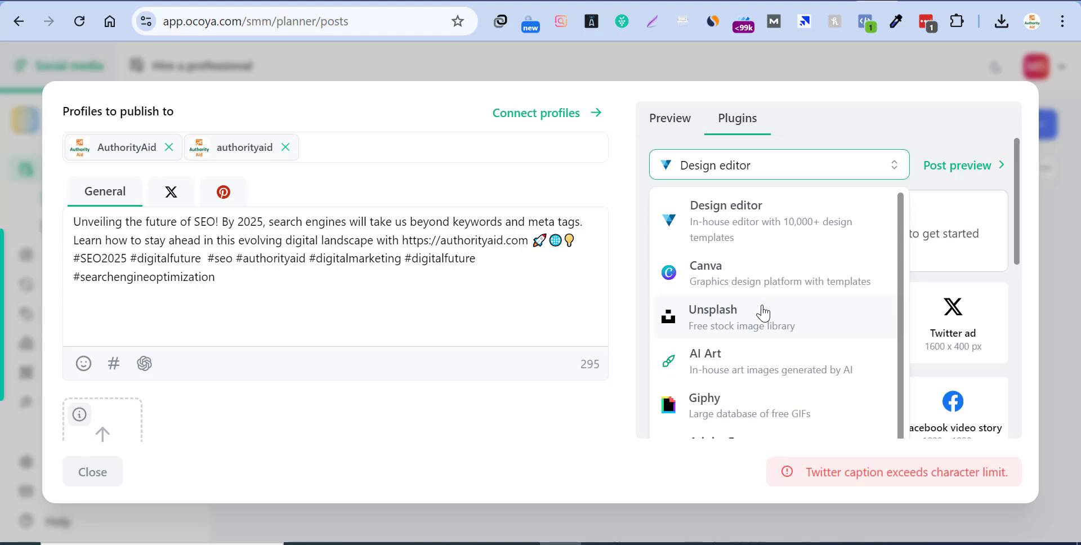
pyautogui.scroll(-2, 764, 313)
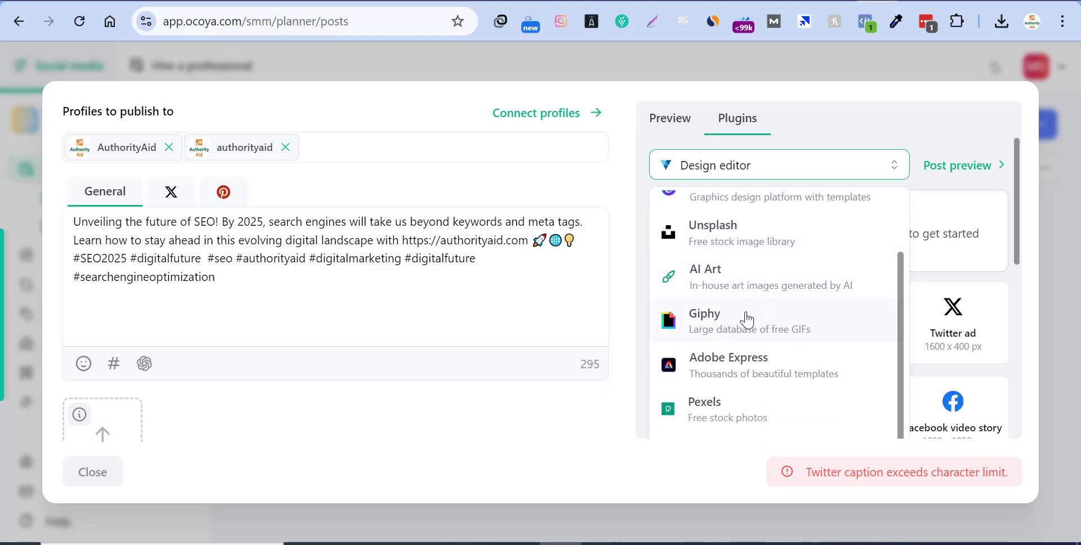
pyautogui.scroll(-2, 760, 361)
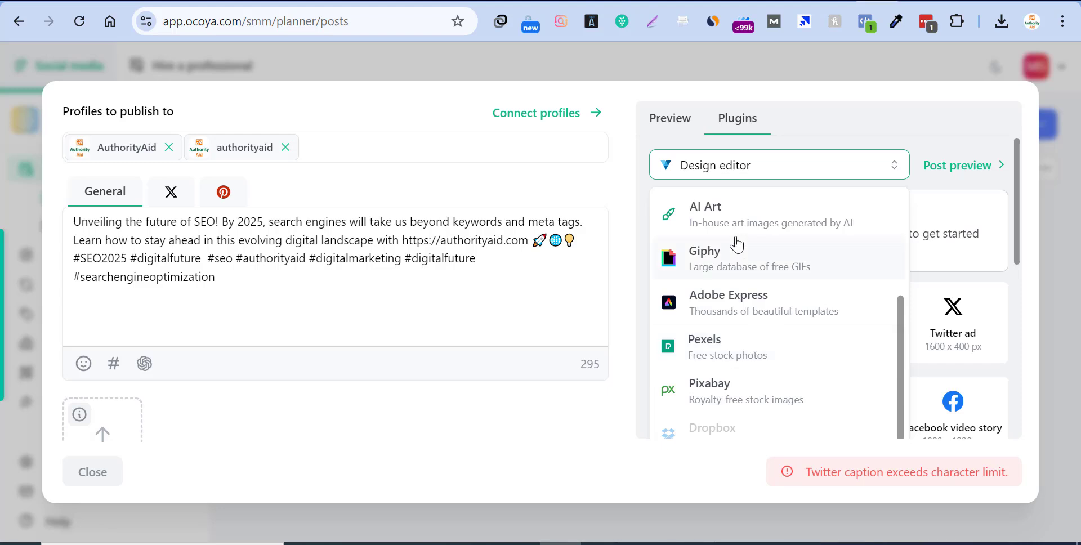
pyautogui.scroll(2, 749, 371)
pyautogui.scroll(-2, 724, 341)
pyautogui.scroll(3, 755, 374)
pyautogui.click(731, 368)
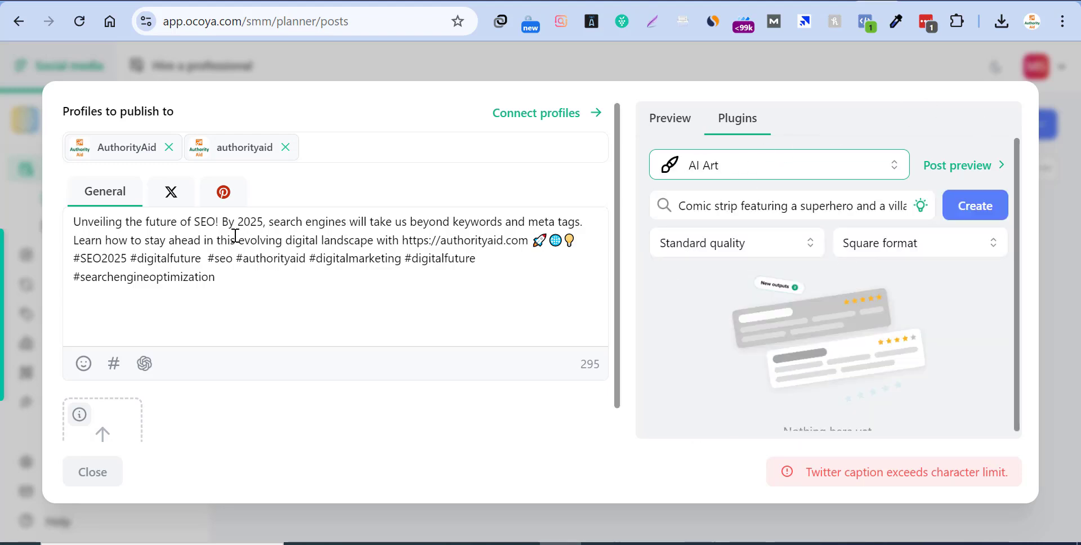
# View the X and Pinterest versions of the post caption
pyautogui.click(168, 196)
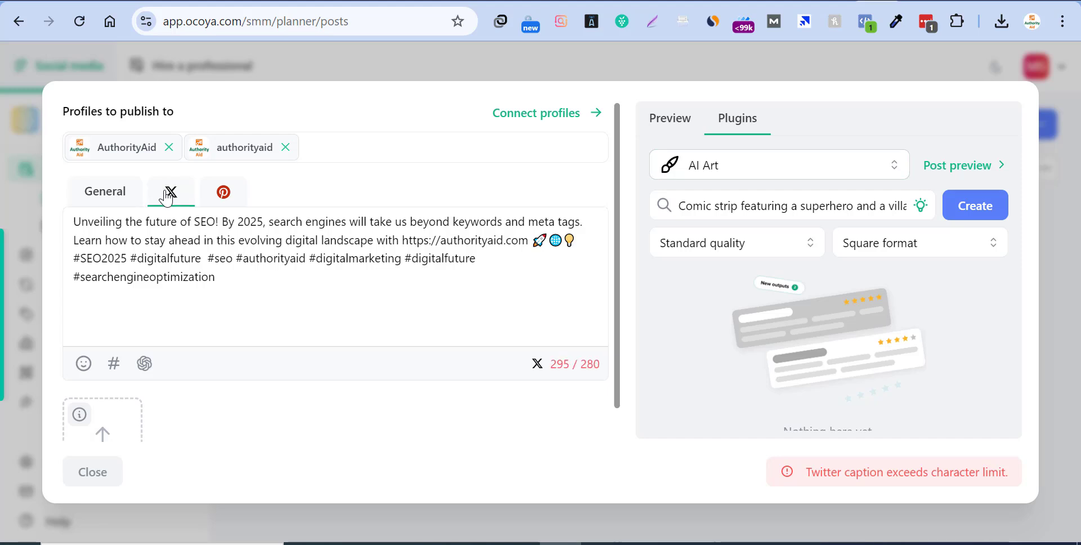
pyautogui.click(223, 203)
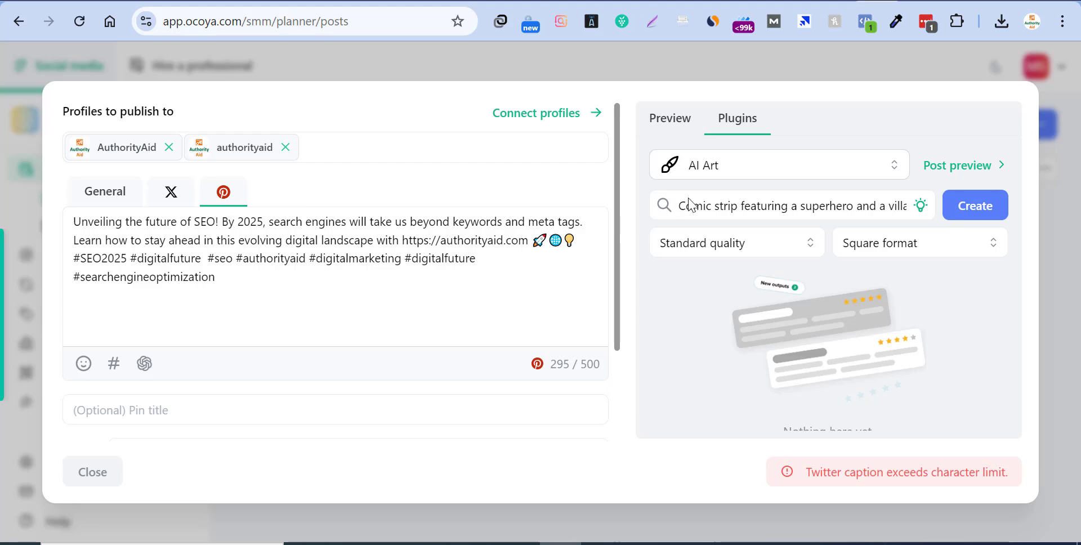
# Generate standard-quality AI artwork in portrait format from the prompt "SEO 2025 Method"
pyautogui.click(917, 243)
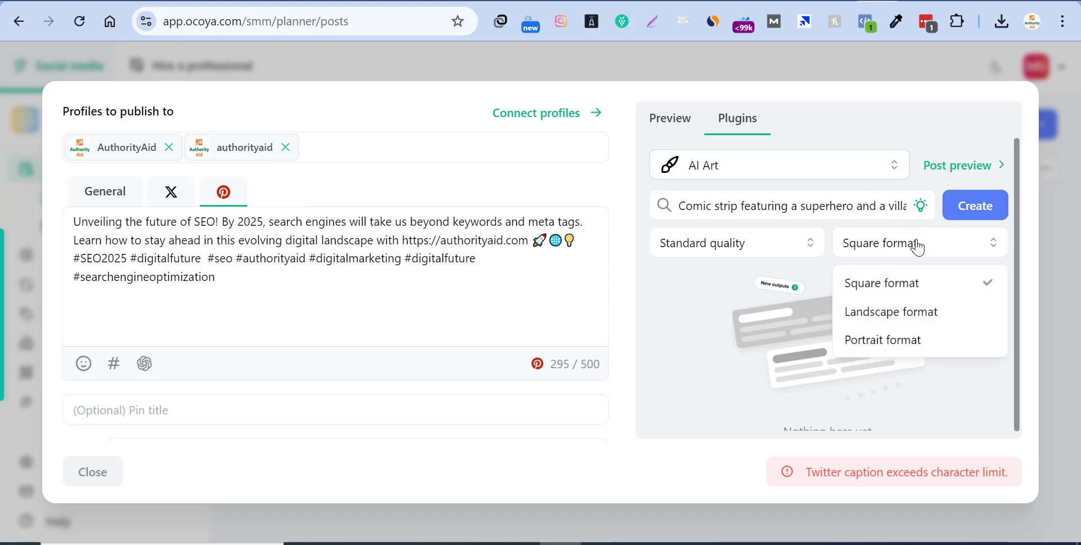
pyautogui.click(888, 343)
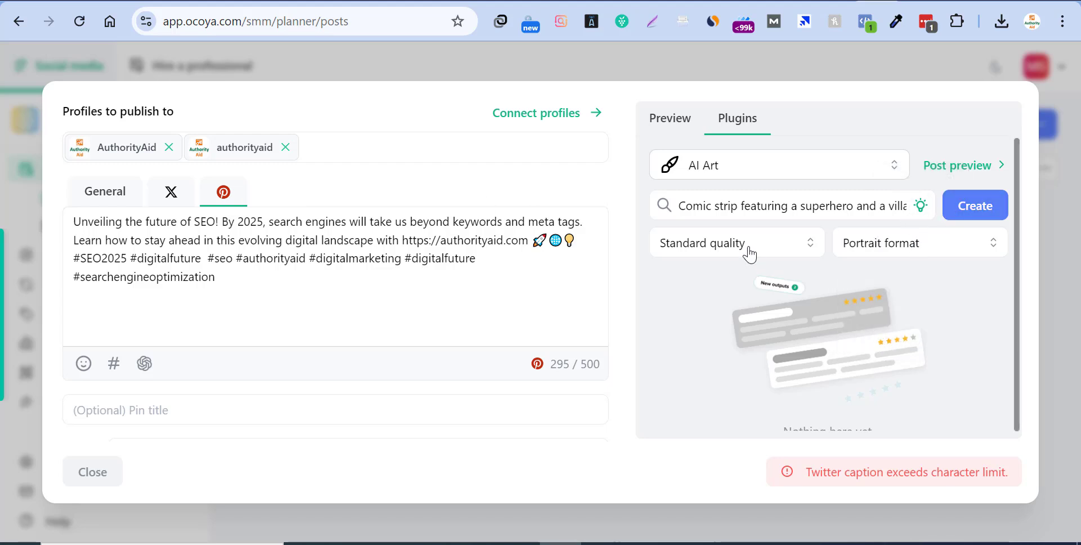
pyautogui.tripleClick(760, 216)
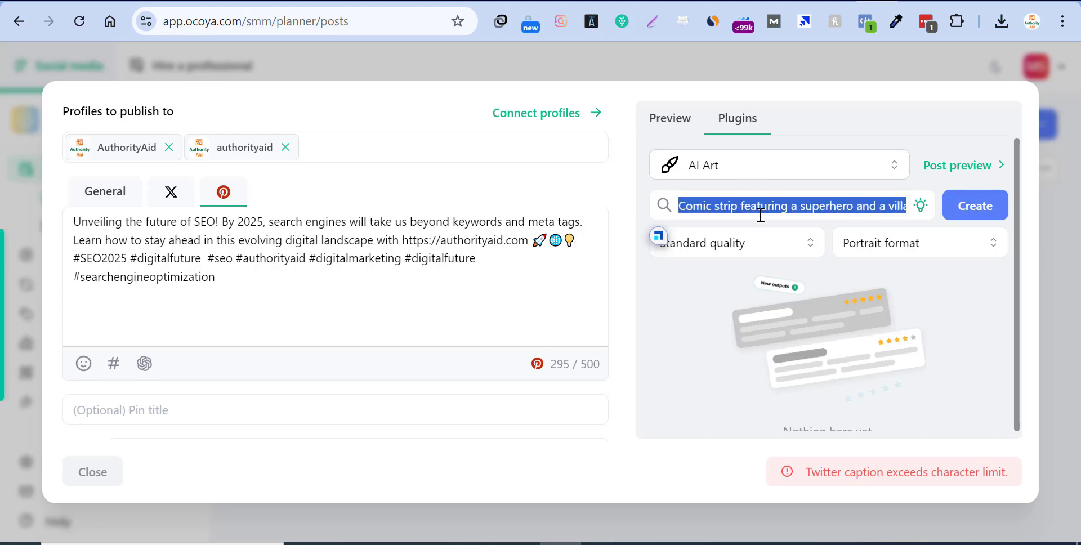
pyautogui.press('BackSpace')
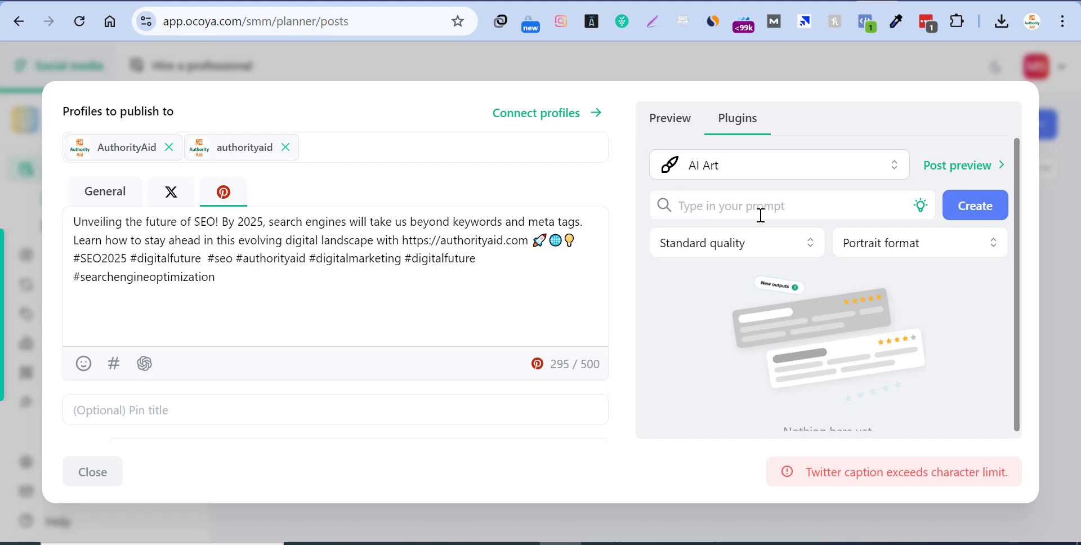
pyautogui.write('S')
pyautogui.press('BackSpace')
pyautogui.write('SEO 2025 ME')
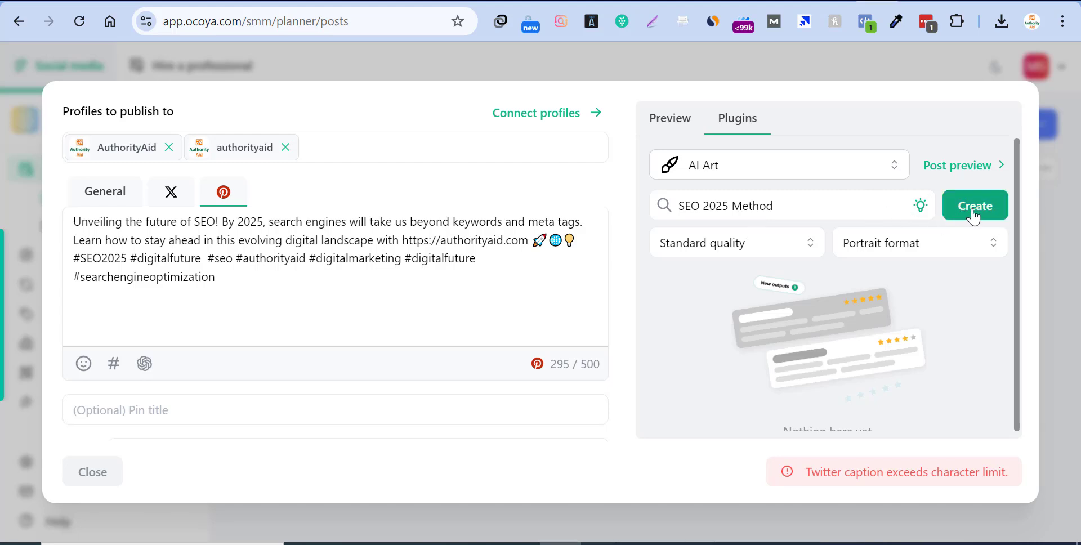
pyautogui.click(969, 209)
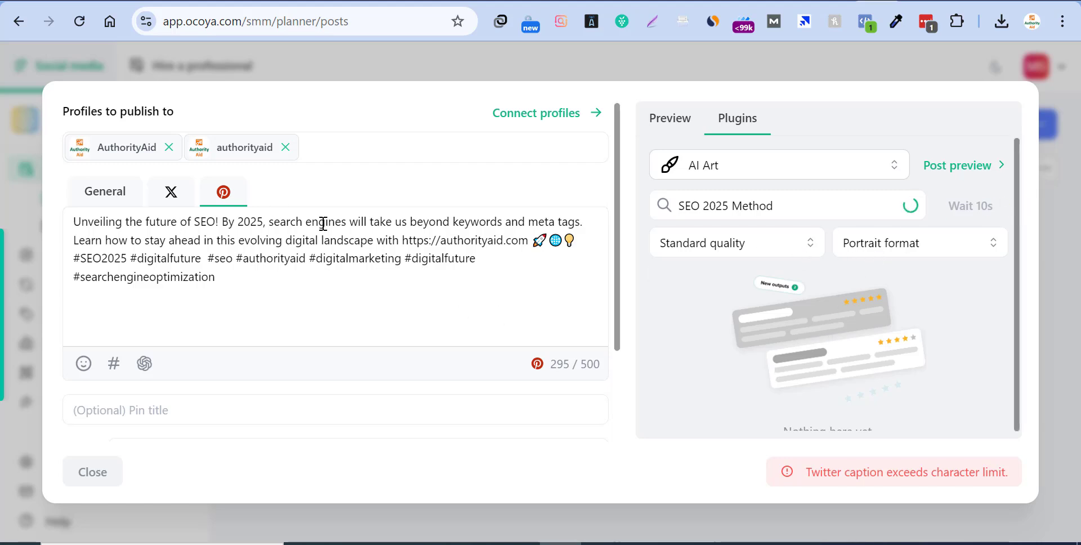
# Shorten the X caption by deleting the three emojis and the first #digitalfuture hashtag with its extra spaces
pyautogui.click(183, 196)
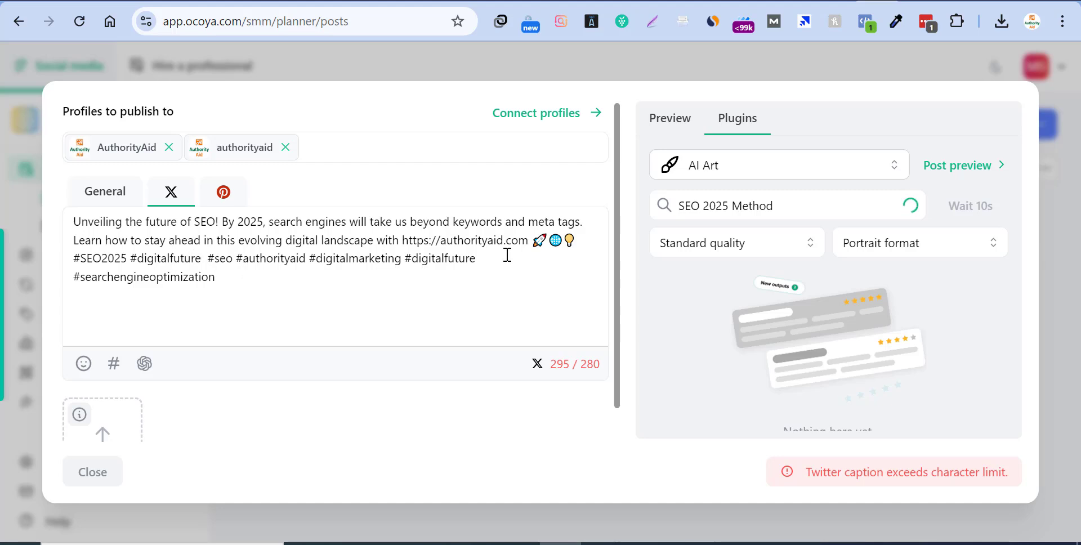
pyautogui.moveTo(538, 242); pyautogui.dragTo(584, 234)
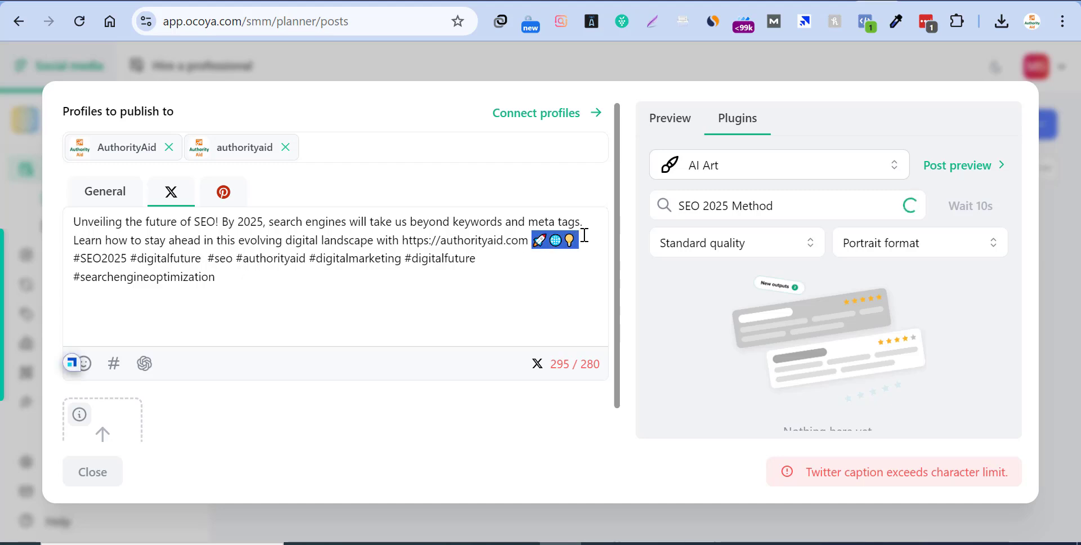
pyautogui.press('BackSpace')
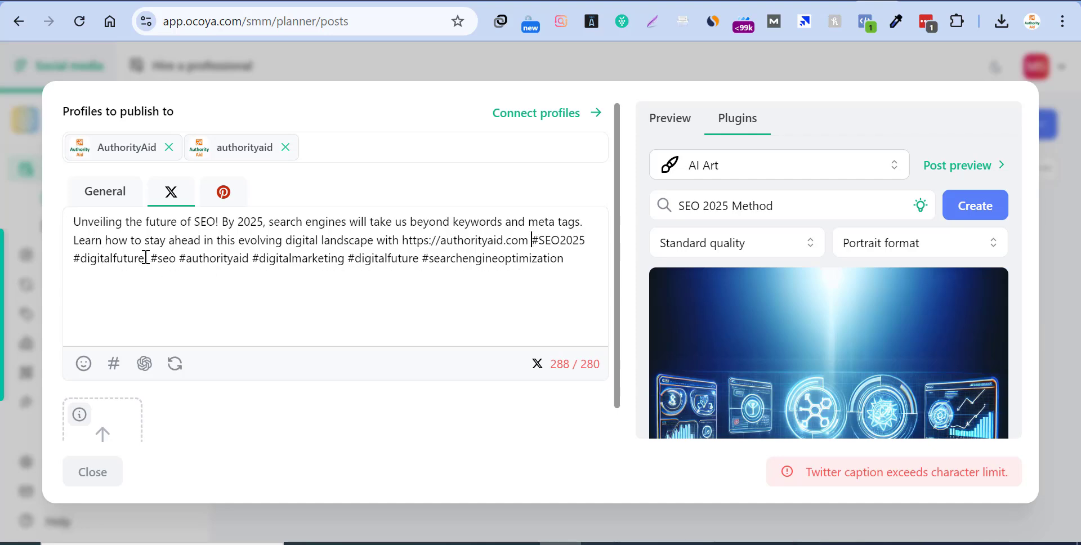
pyautogui.moveTo(146, 257); pyautogui.dragTo(75, 265)
pyautogui.press('BackSpace')
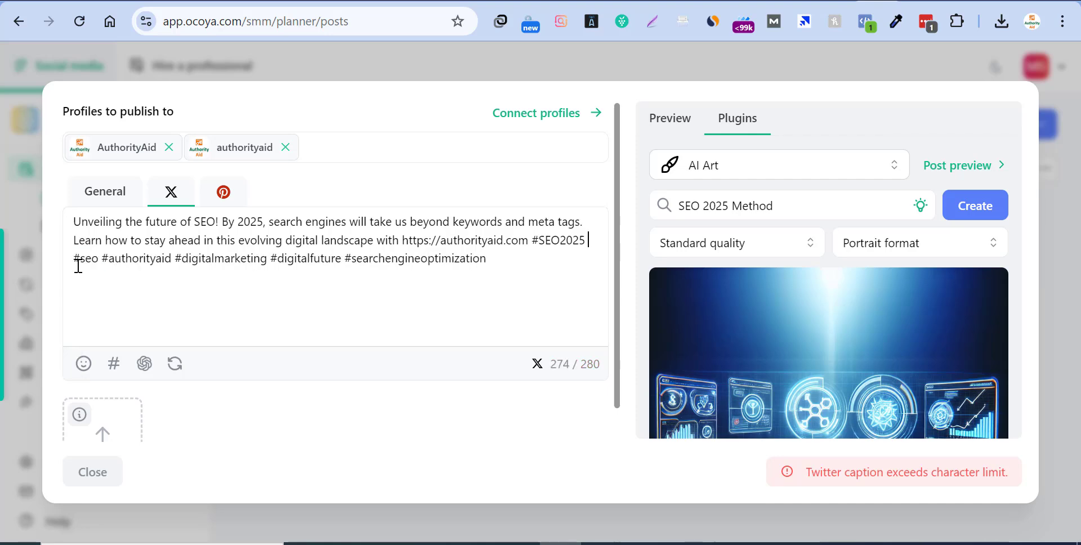
pyautogui.press('BackSpace')
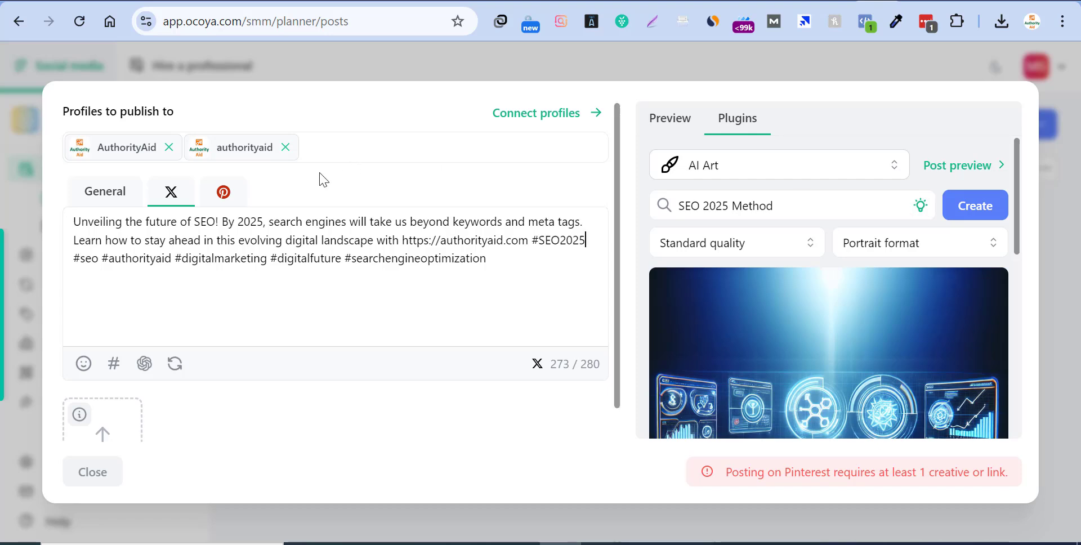
# Give the Pinterest version the pin title "SEO in 2025" and assign it to the Live Project board
pyautogui.click(231, 194)
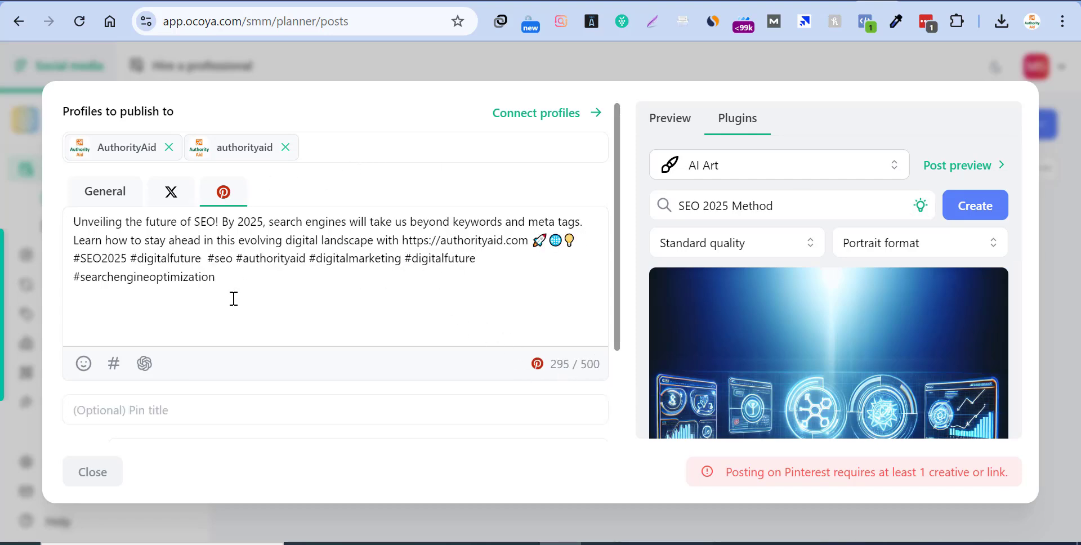
pyautogui.scroll(-3, 201, 374)
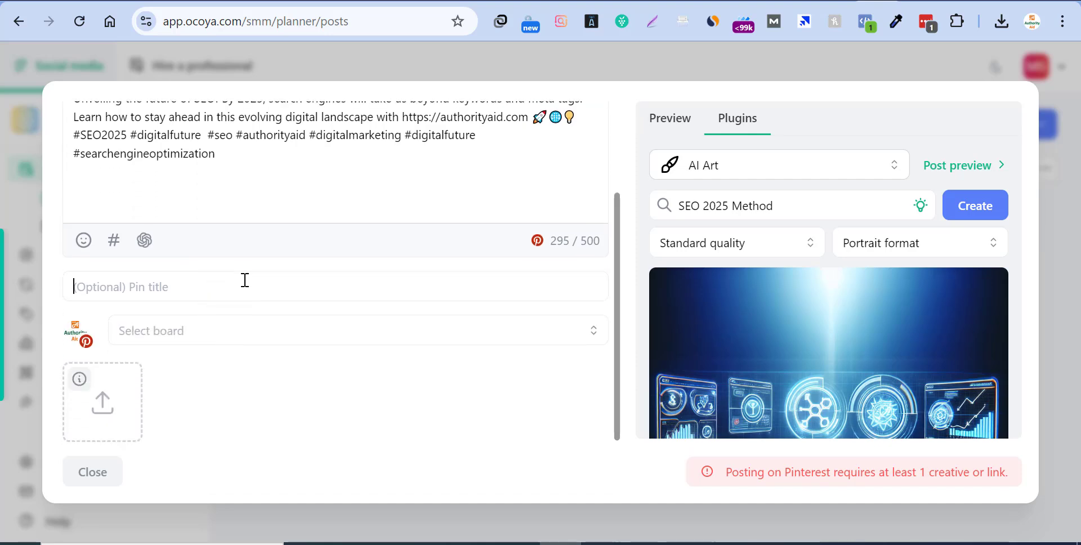
pyautogui.click(245, 279)
pyautogui.write('SEO in 2025')
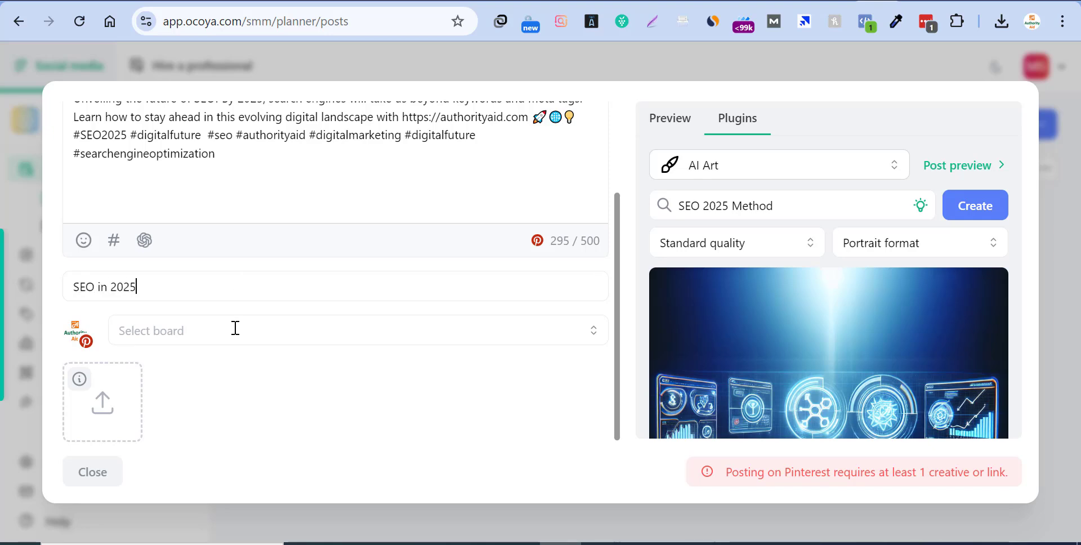
pyautogui.click(235, 330)
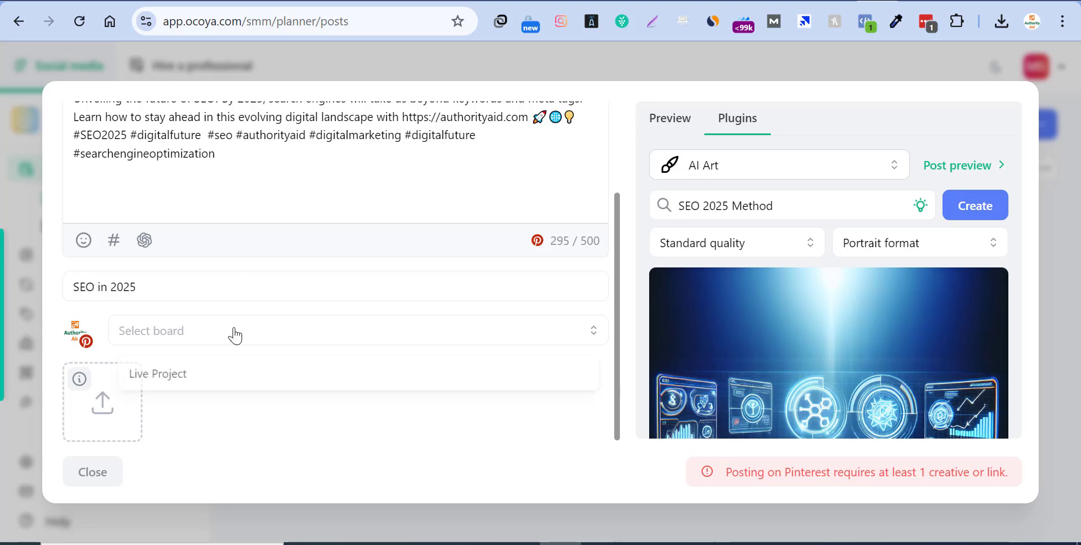
pyautogui.click(168, 376)
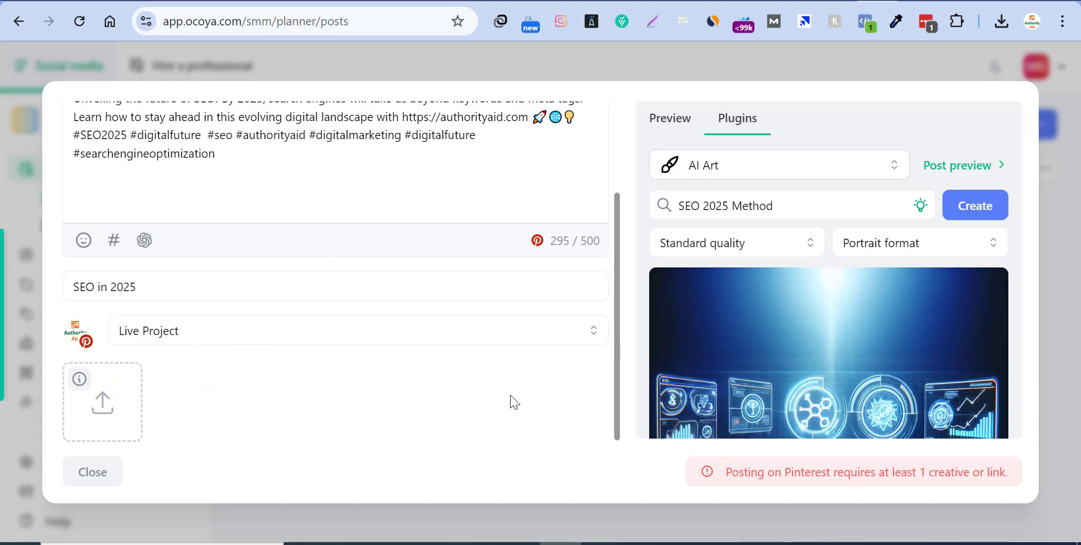
# Attach the generated portrait image of people around a glowing round table to the Pinterest version
pyautogui.scroll(-5, 854, 313)
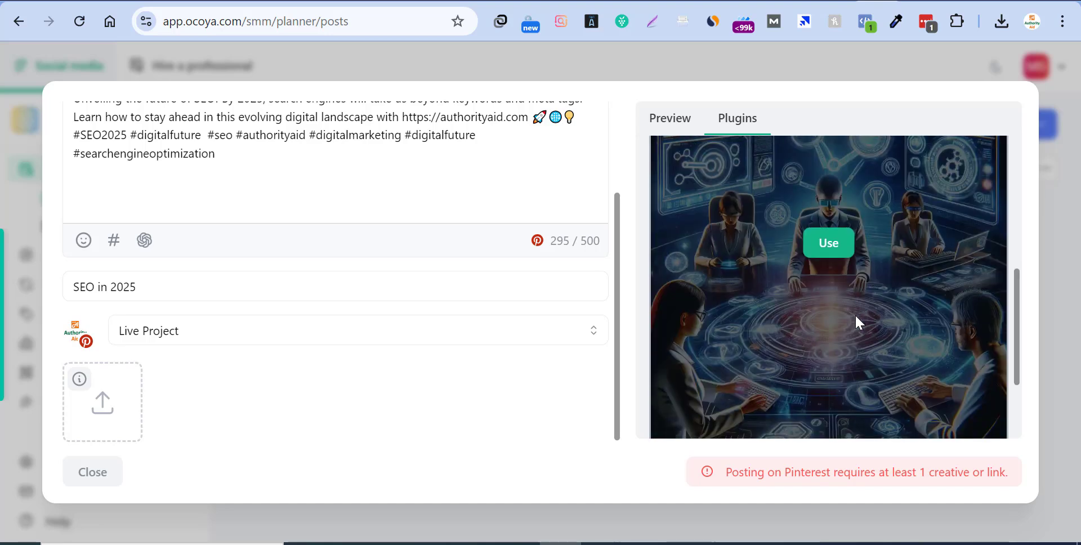
pyautogui.scroll(5, 870, 322)
pyautogui.scroll(-3, 840, 340)
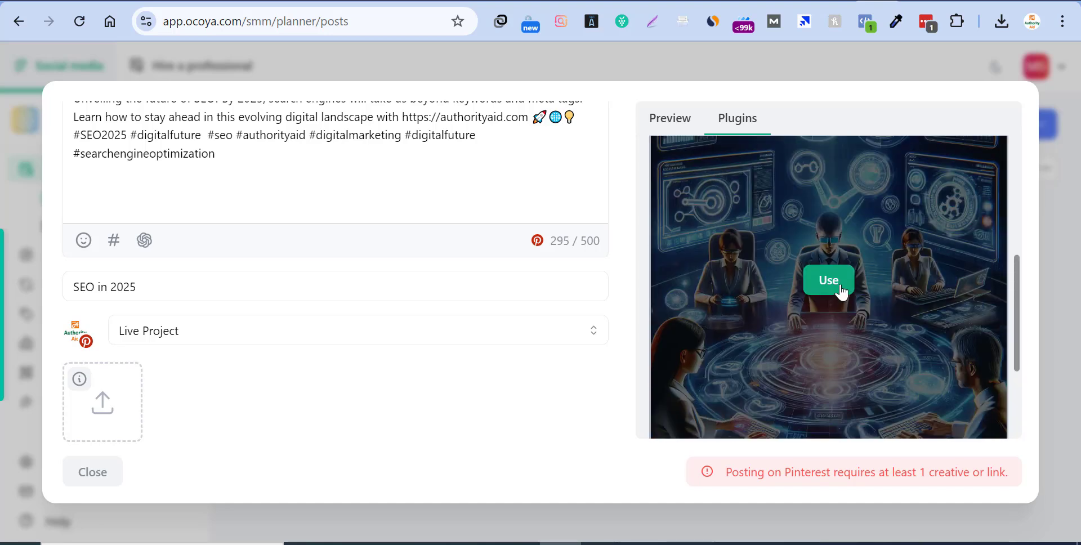
pyautogui.scroll(5, 859, 230)
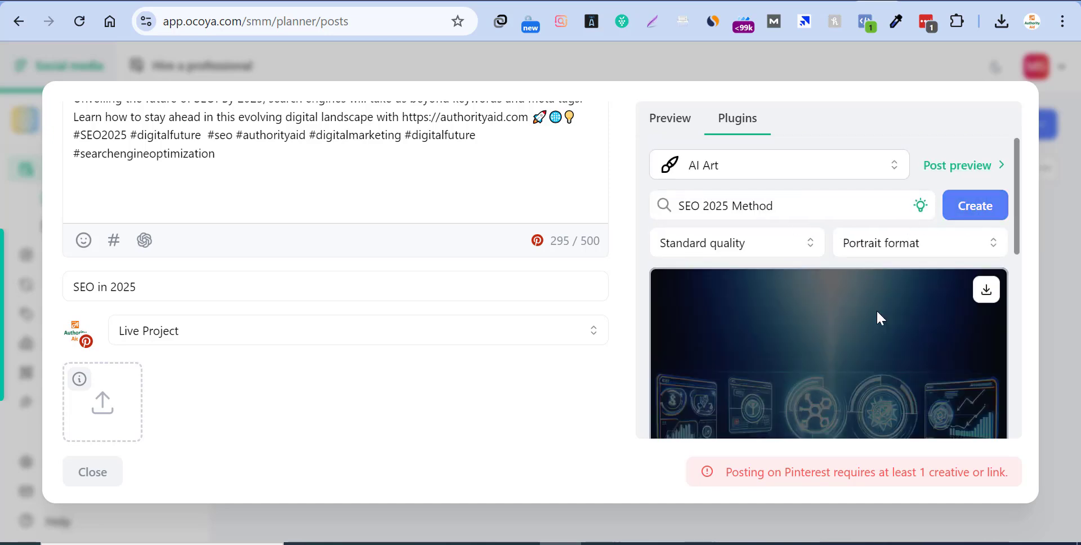
pyautogui.scroll(-5, 876, 309)
pyautogui.scroll(-2, 871, 309)
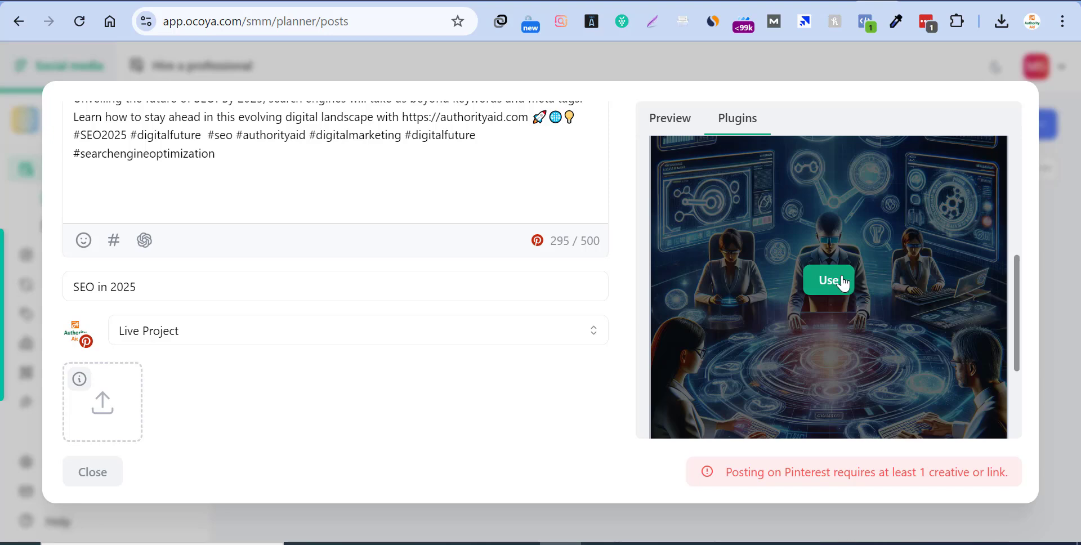
pyautogui.click(839, 281)
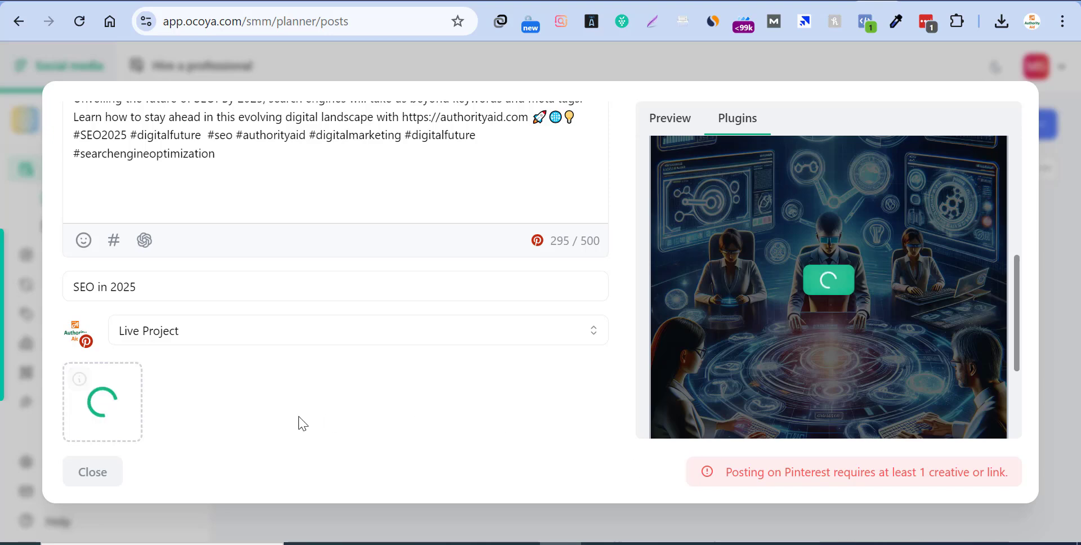
pyautogui.scroll(3, 316, 314)
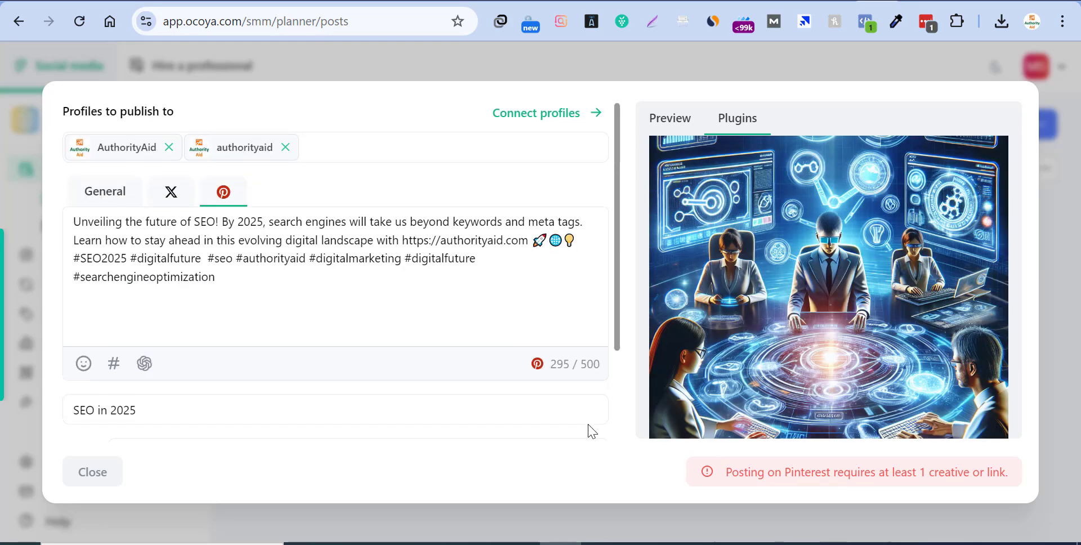
pyautogui.scroll(-2, 347, 325)
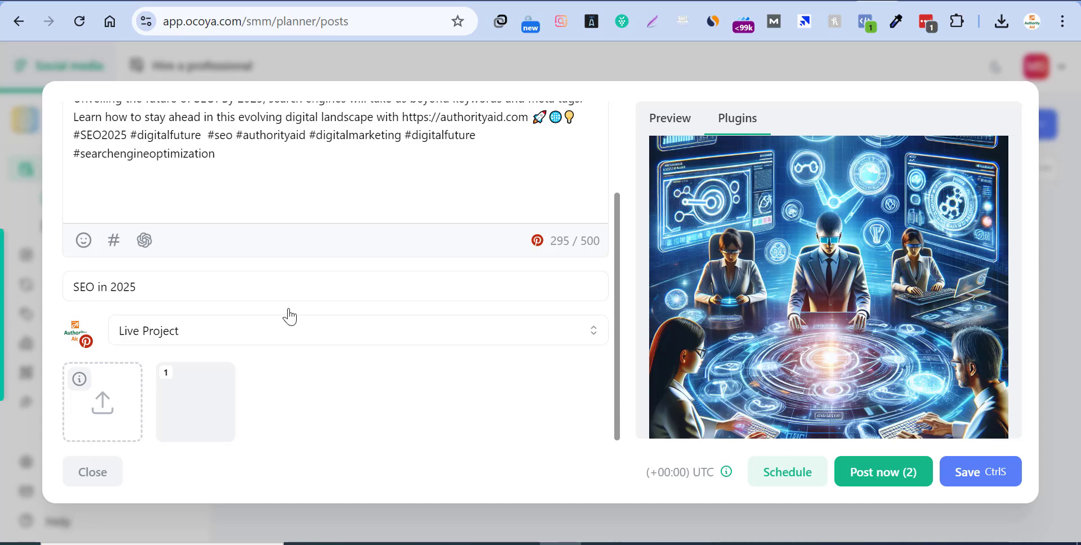
pyautogui.scroll(2, 261, 324)
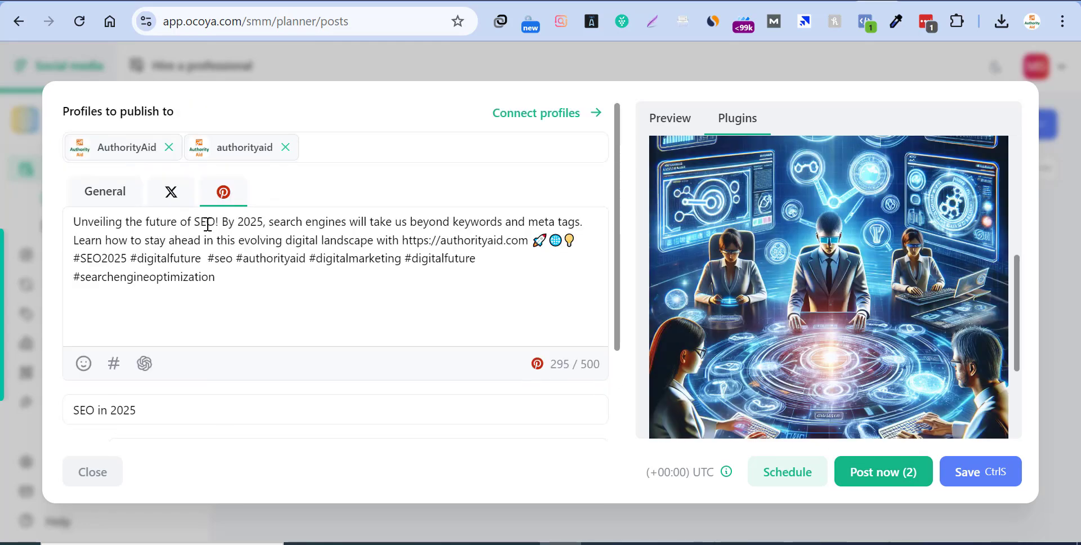
# For the X version, generate another AI artwork from the same prompt in landscape format
pyautogui.click(168, 204)
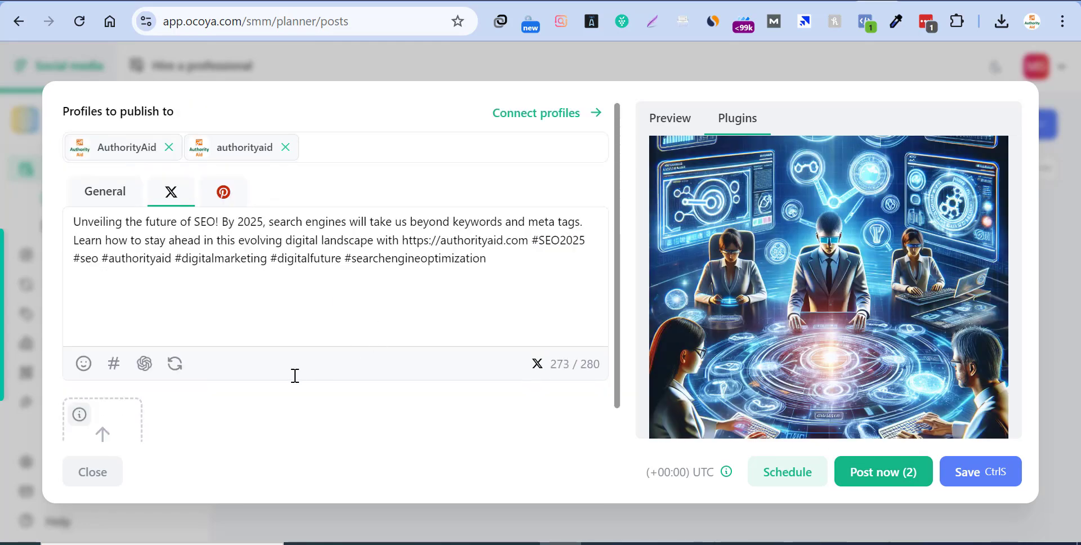
pyautogui.scroll(5, 700, 283)
pyautogui.click(901, 253)
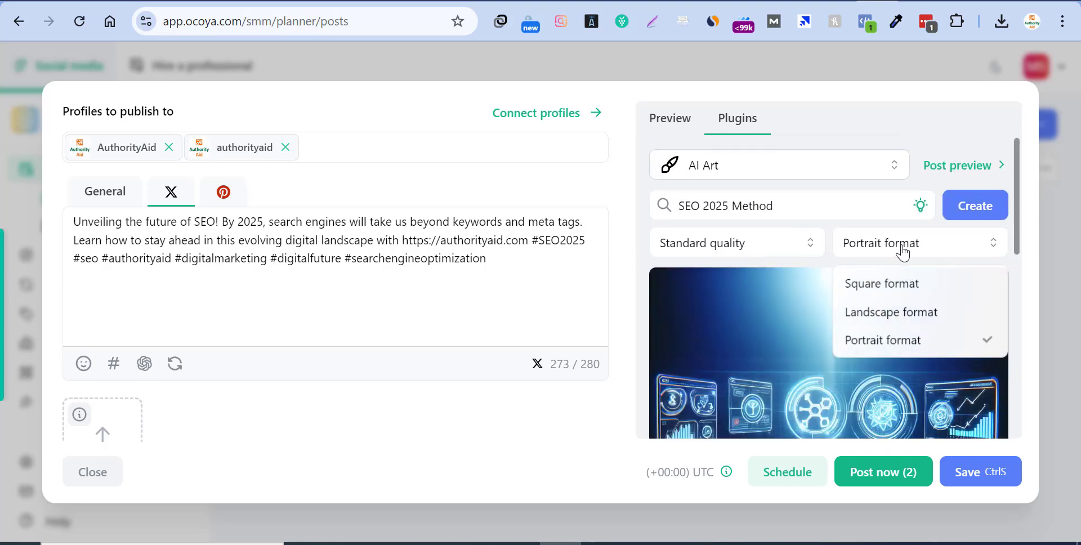
pyautogui.click(900, 313)
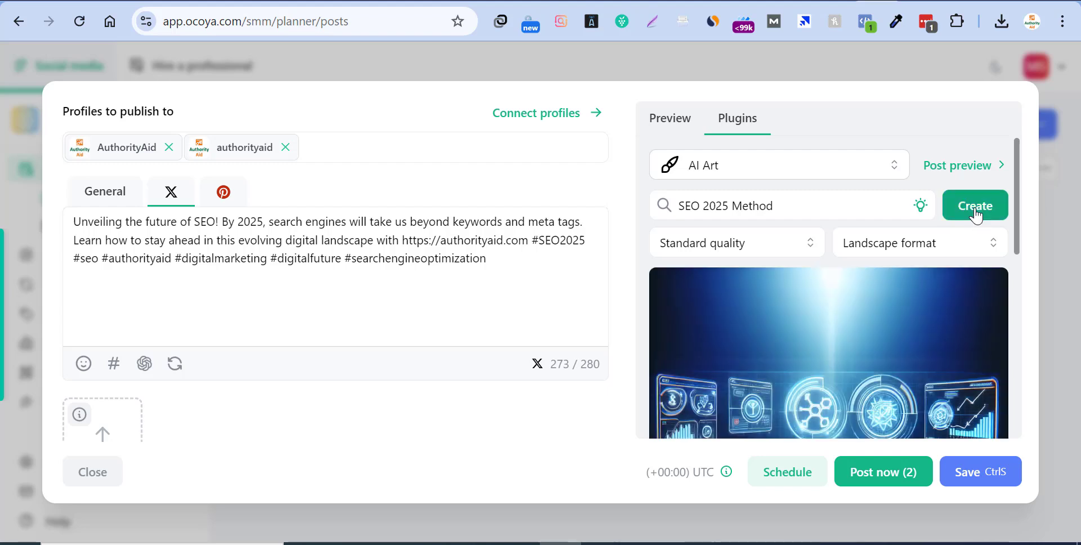
pyautogui.click(974, 206)
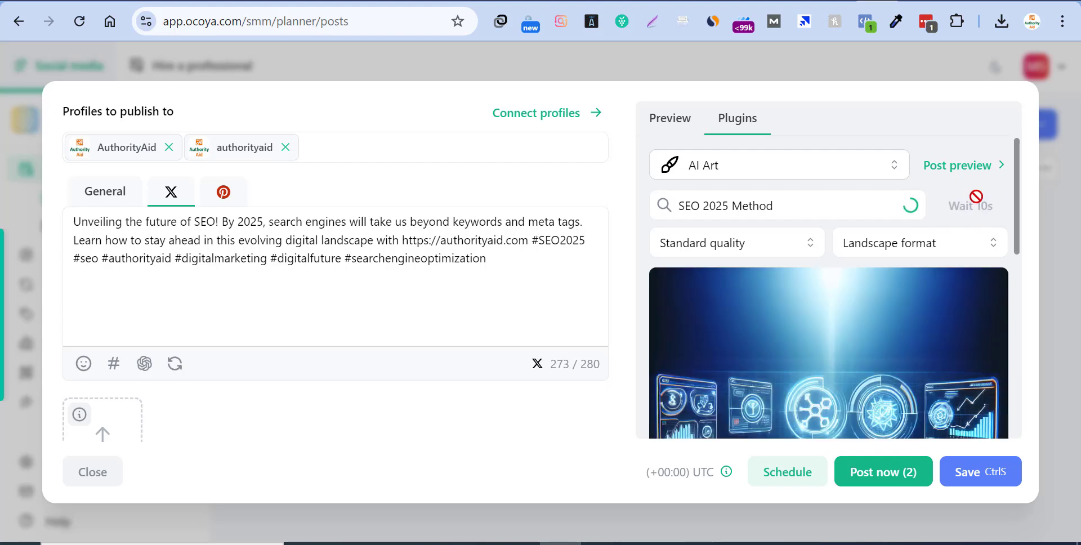
pyautogui.click(918, 245)
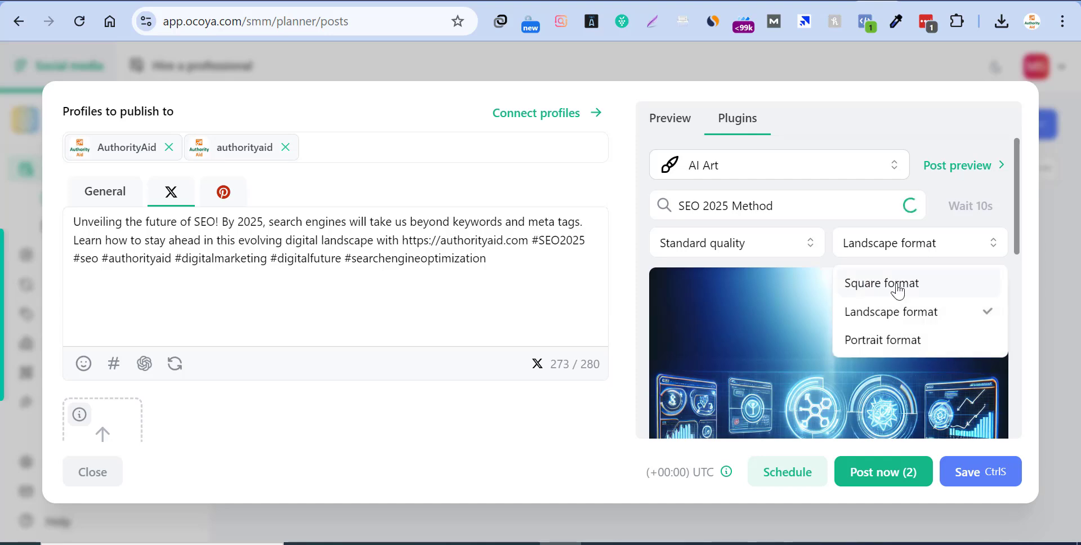
pyautogui.click(834, 226)
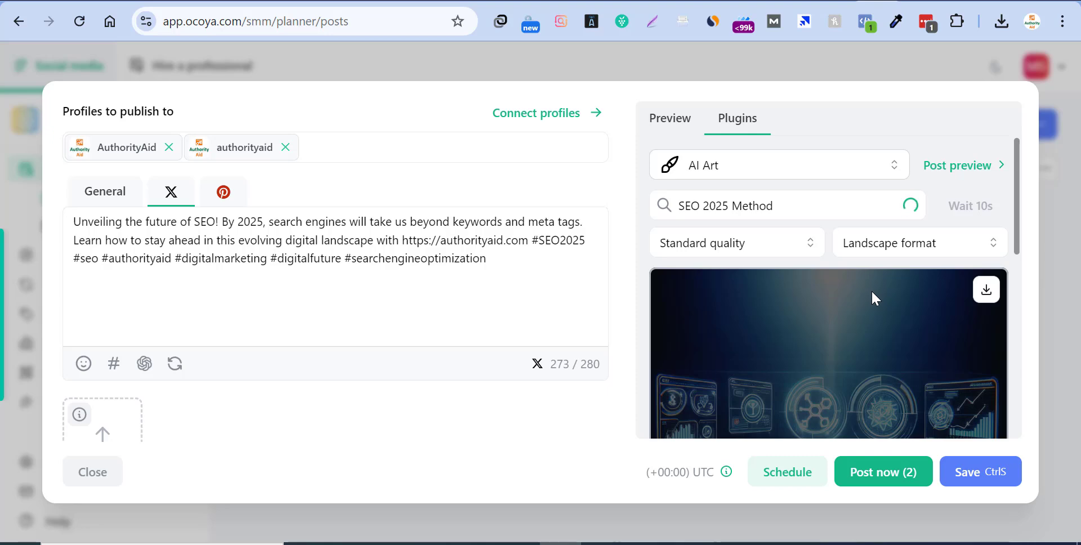
pyautogui.scroll(-2, 876, 337)
pyautogui.scroll(-5, 876, 337)
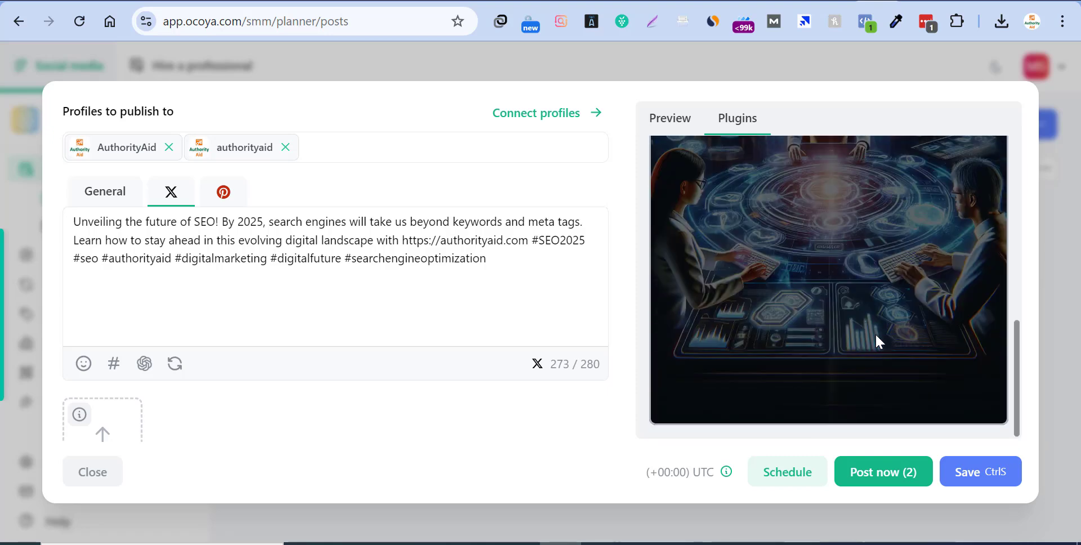
pyautogui.scroll(6, 875, 336)
pyautogui.scroll(1, 875, 336)
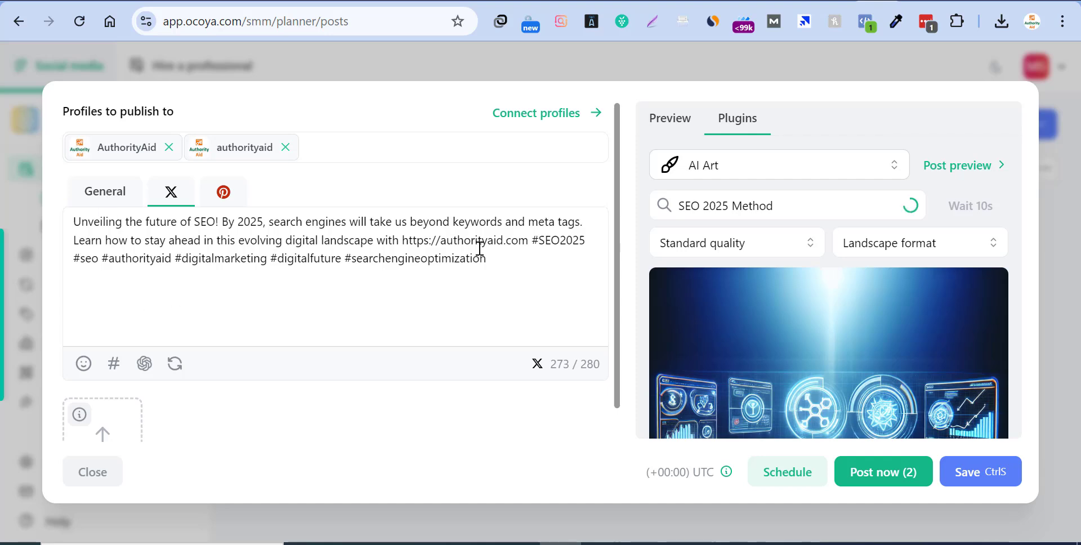
pyautogui.click(105, 192)
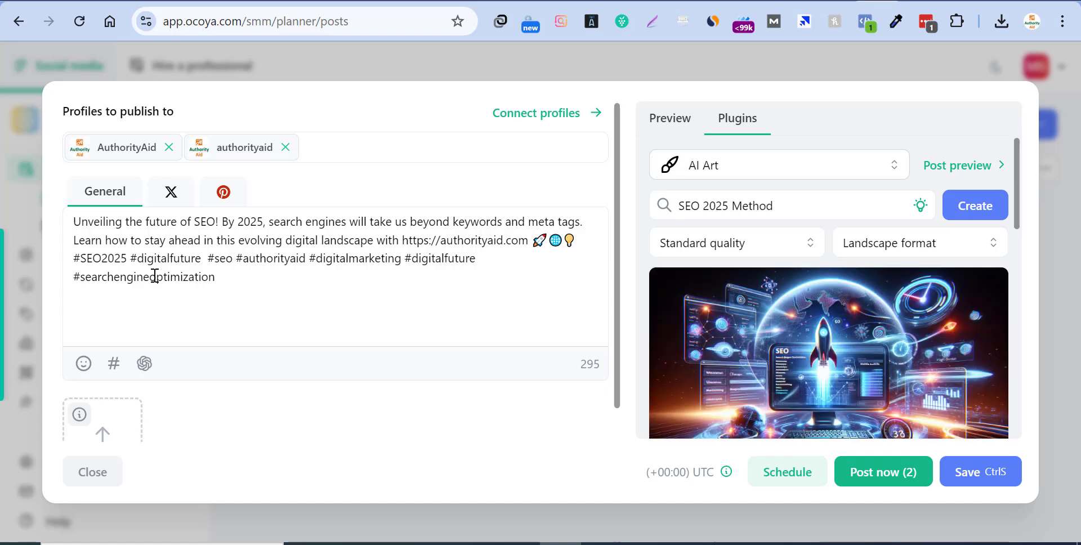
# Attach the generated landscape image of a rocket in front of a monitor to the X version
pyautogui.click(170, 192)
pyautogui.scroll(-1, 901, 292)
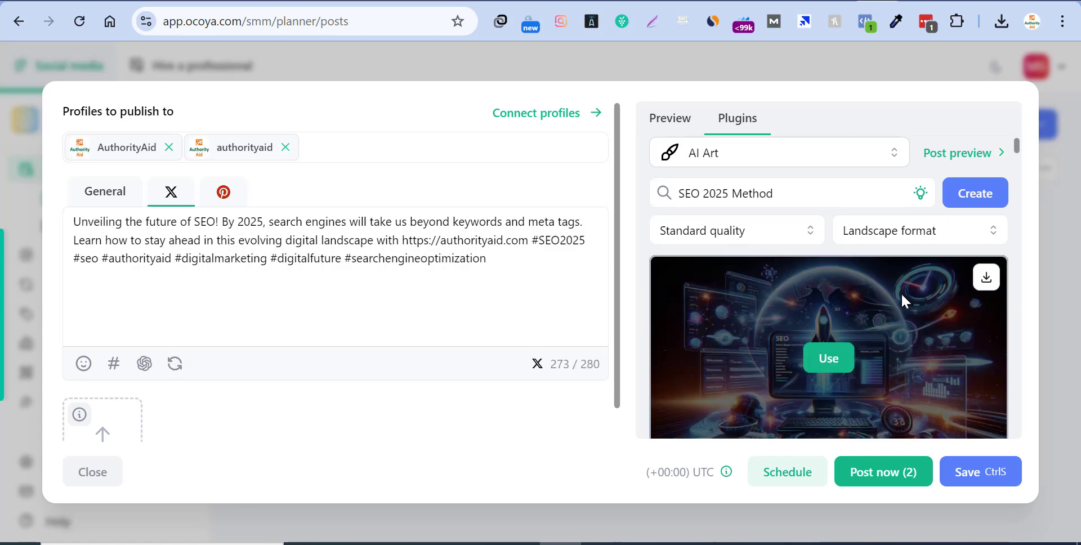
pyautogui.scroll(-1, 901, 293)
pyautogui.click(827, 288)
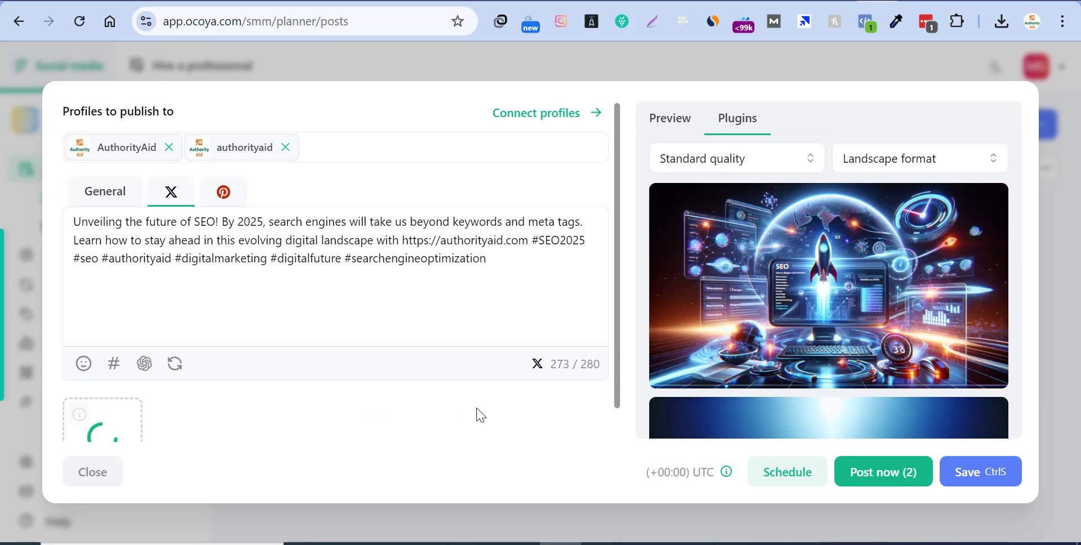
# Preview the X version of the post with its caption, hashtags and attached rocket image
pyautogui.scroll(-1, 326, 420)
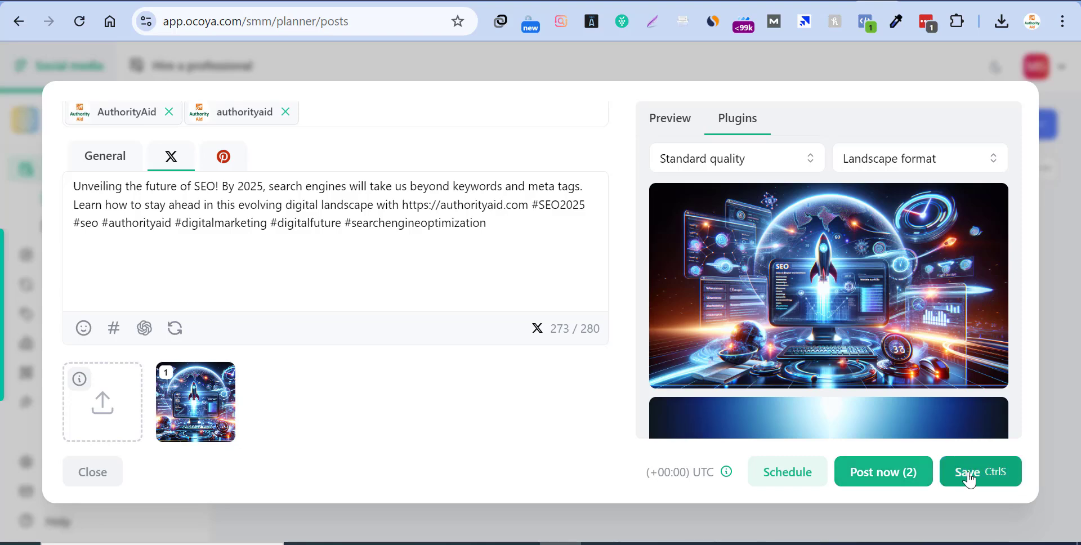
pyautogui.scroll(1, 707, 193)
pyautogui.scroll(2, 707, 194)
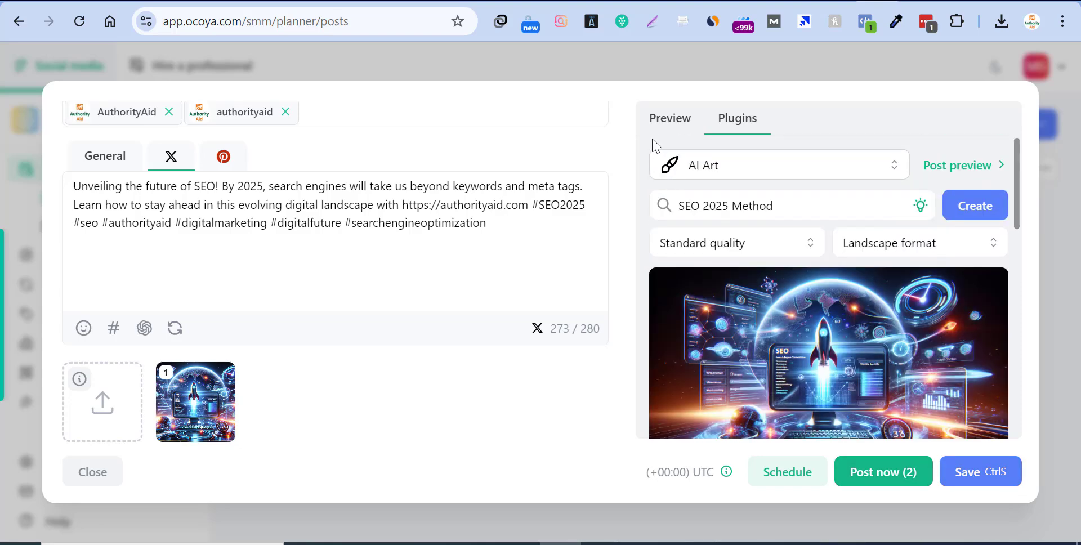
pyautogui.click(658, 119)
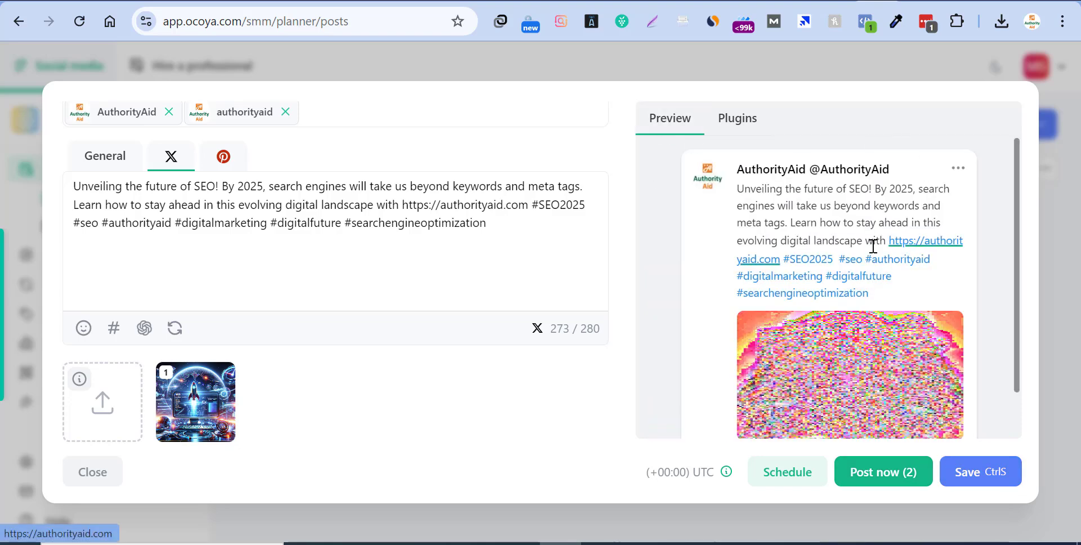
pyautogui.scroll(-1, 874, 282)
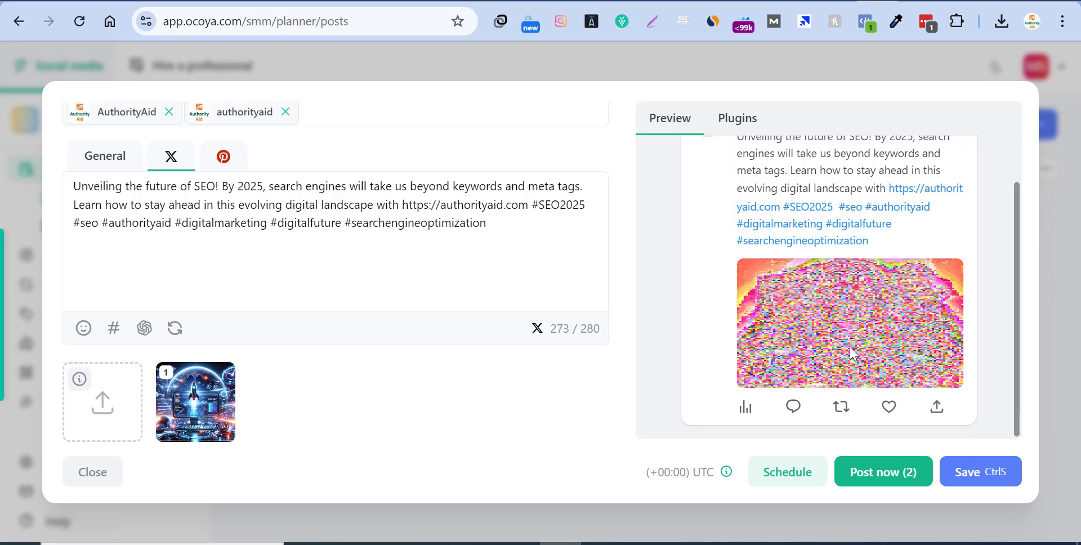
pyautogui.scroll(1, 852, 354)
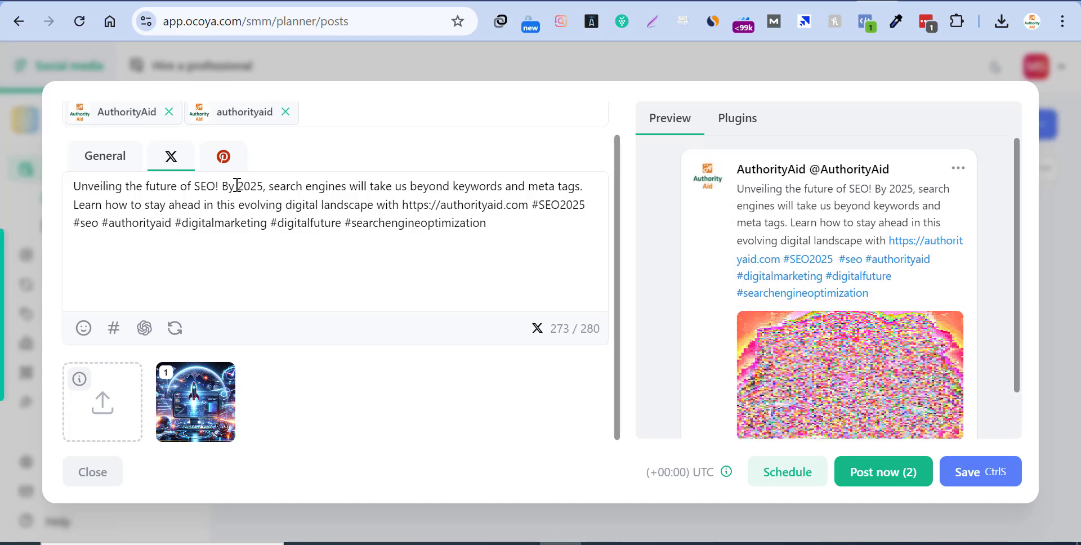
# Preview the Pinterest version of the post, checking its image, pin title and description, and return to the AI Art plugin
pyautogui.click(224, 157)
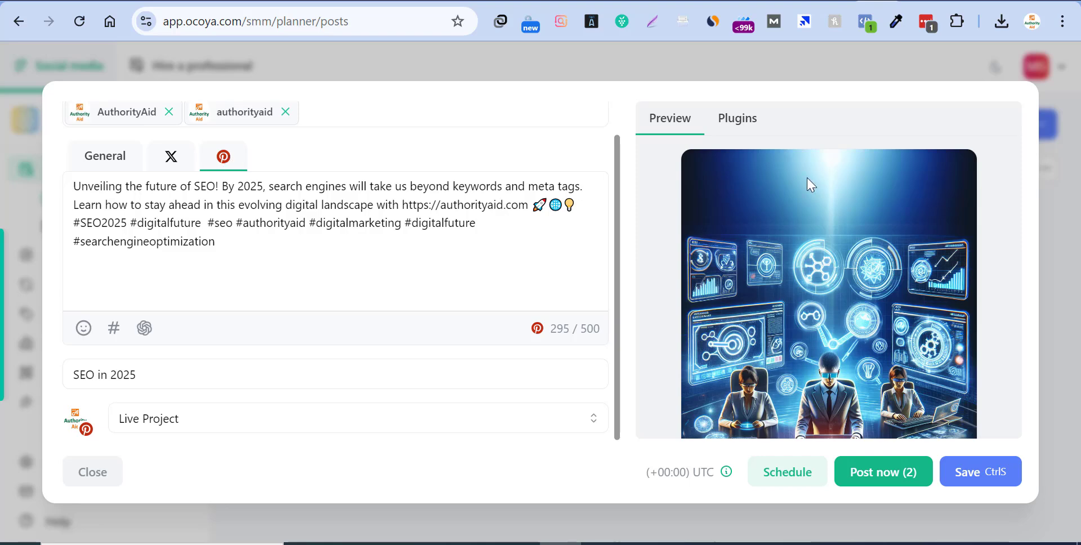
pyautogui.scroll(-6, 856, 255)
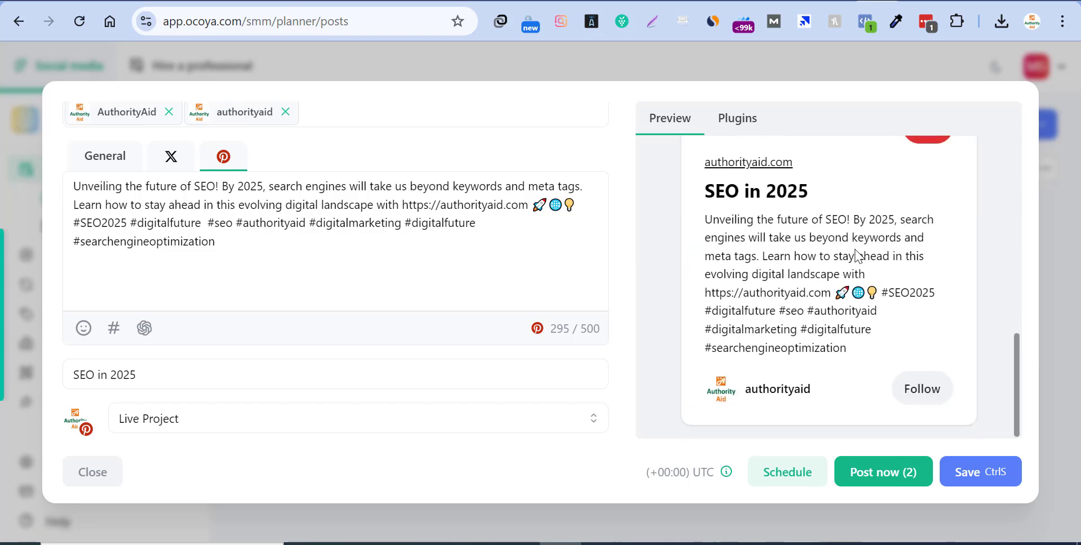
pyautogui.scroll(6, 856, 250)
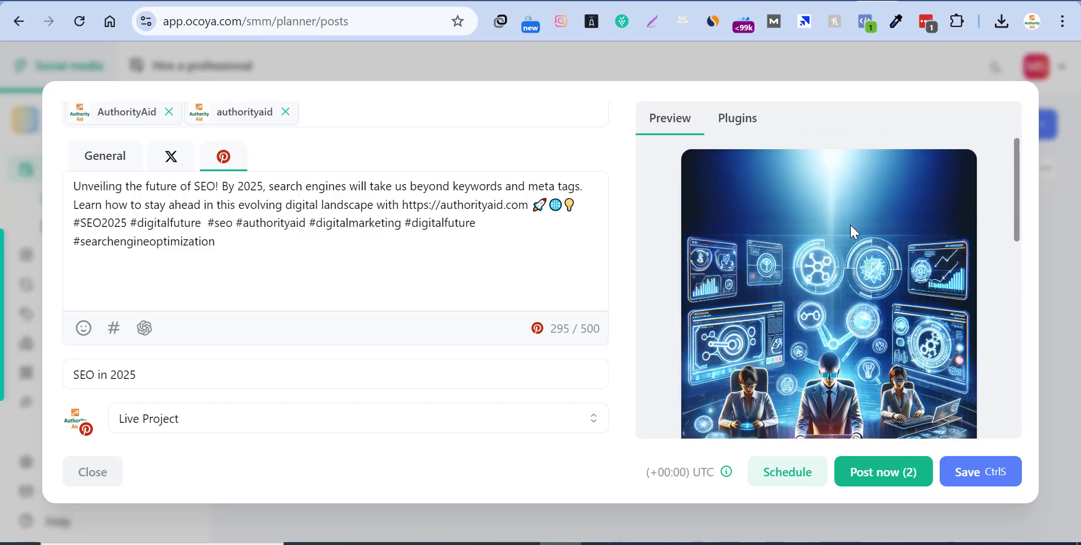
pyautogui.click(735, 122)
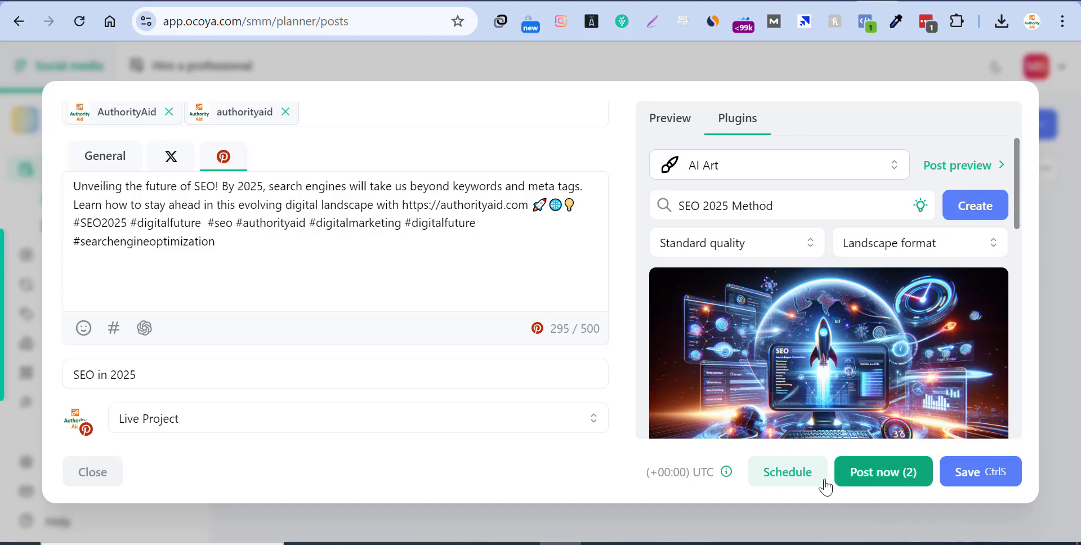
# Examine the post's scheduling options, including the date calendar through January 2025, the day periods and the time settings, without scheduling
pyautogui.click(774, 478)
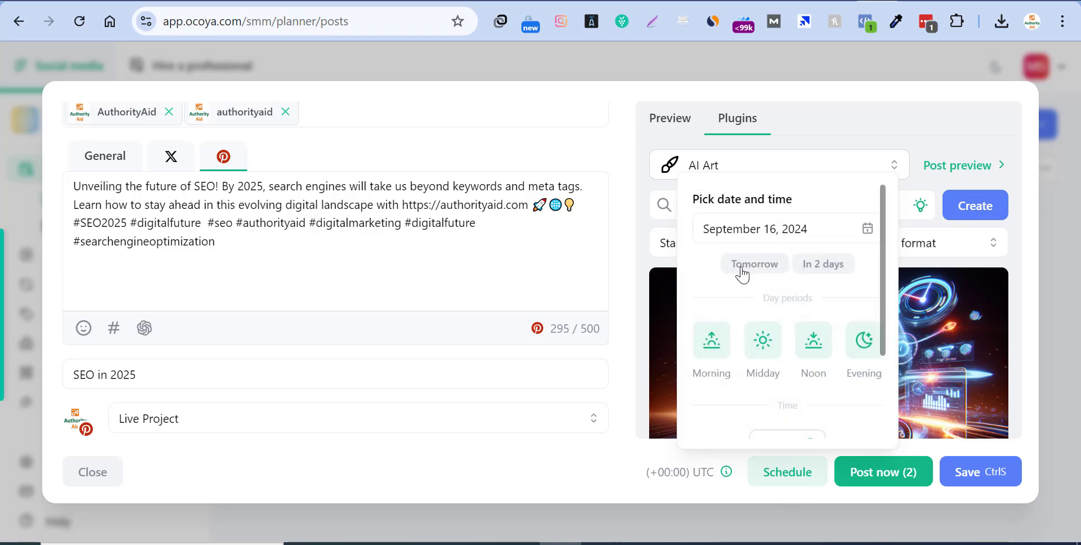
pyautogui.click(777, 242)
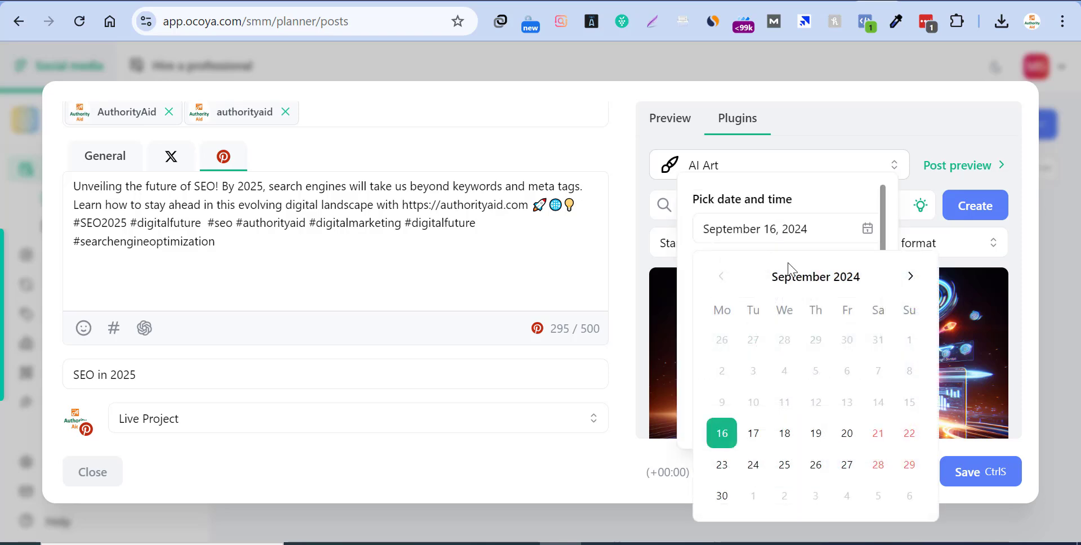
pyautogui.click(912, 276)
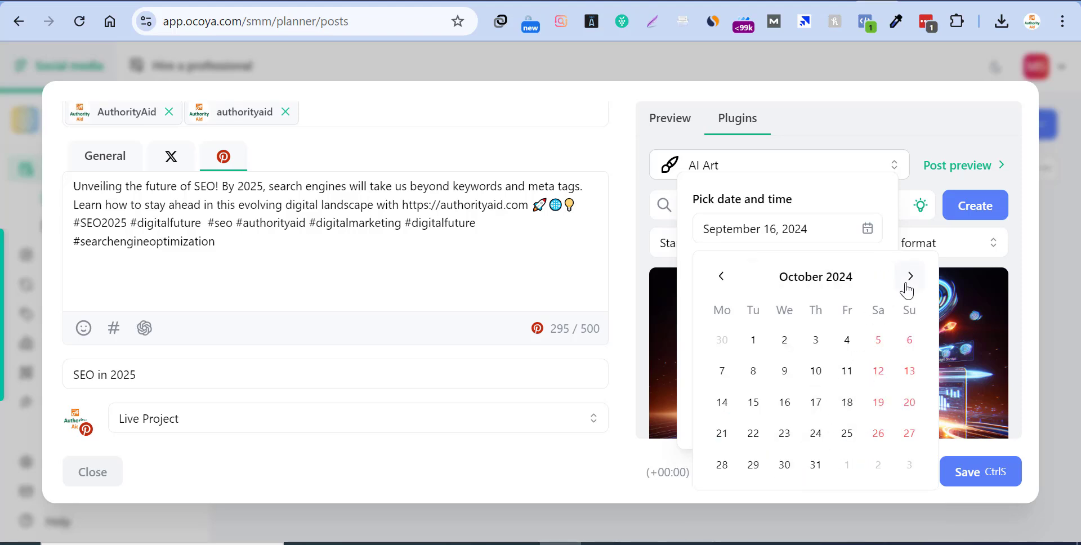
pyautogui.click(910, 280)
pyautogui.click(910, 278)
pyautogui.click(911, 278)
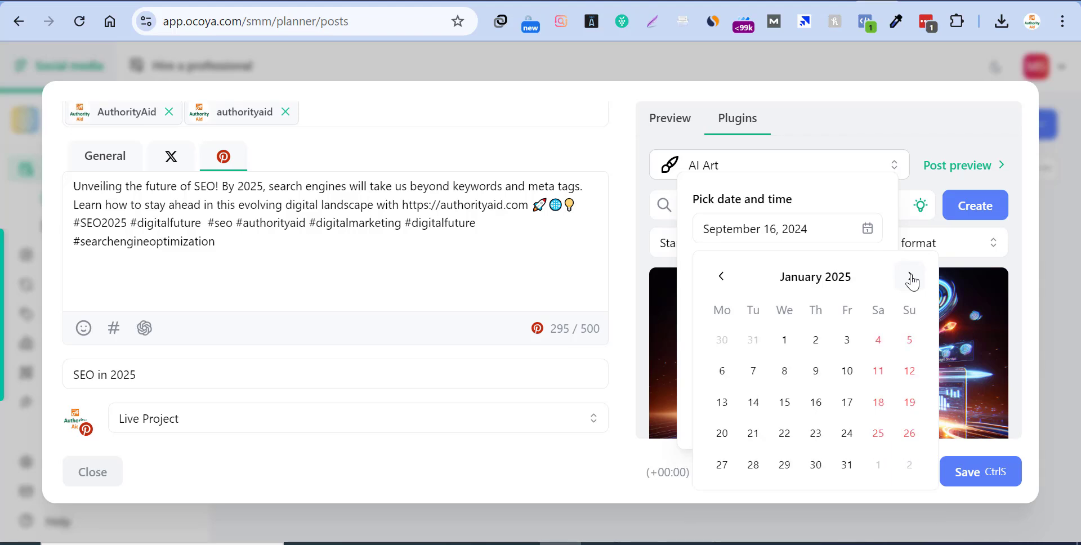
pyautogui.click(720, 277)
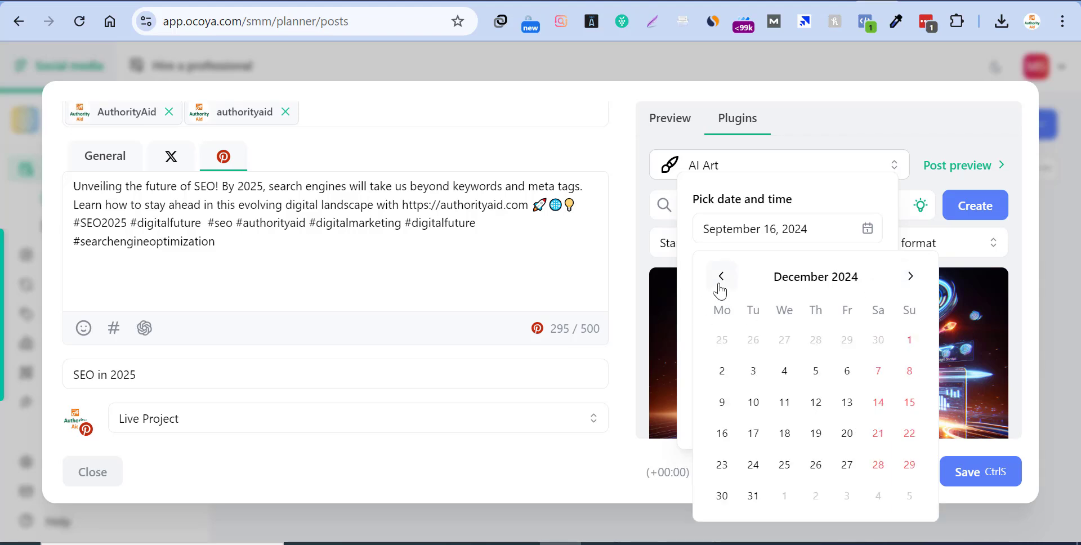
pyautogui.click(720, 281)
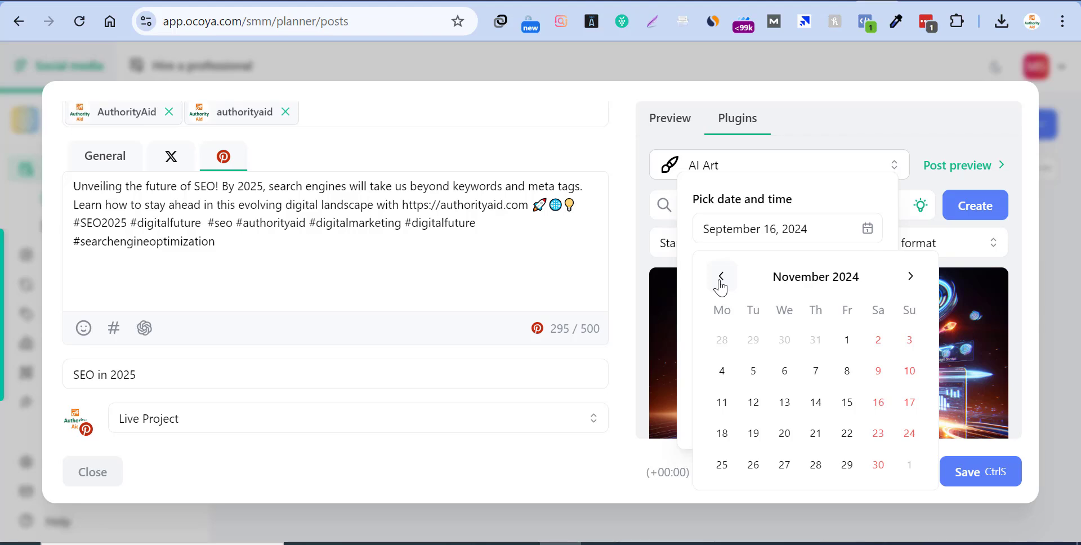
pyautogui.click(837, 126)
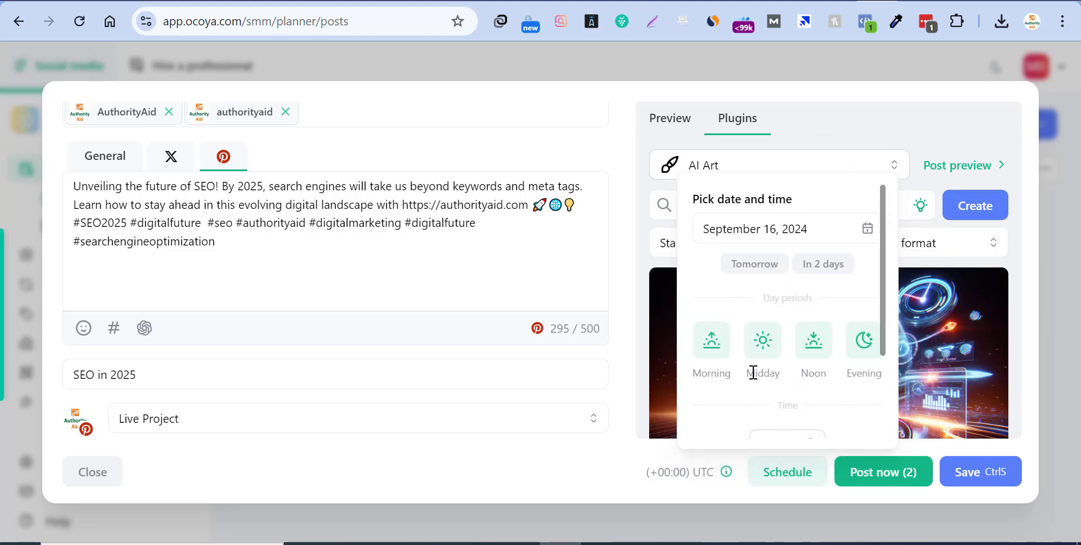
pyautogui.scroll(-1, 730, 321)
pyautogui.scroll(-2, 730, 327)
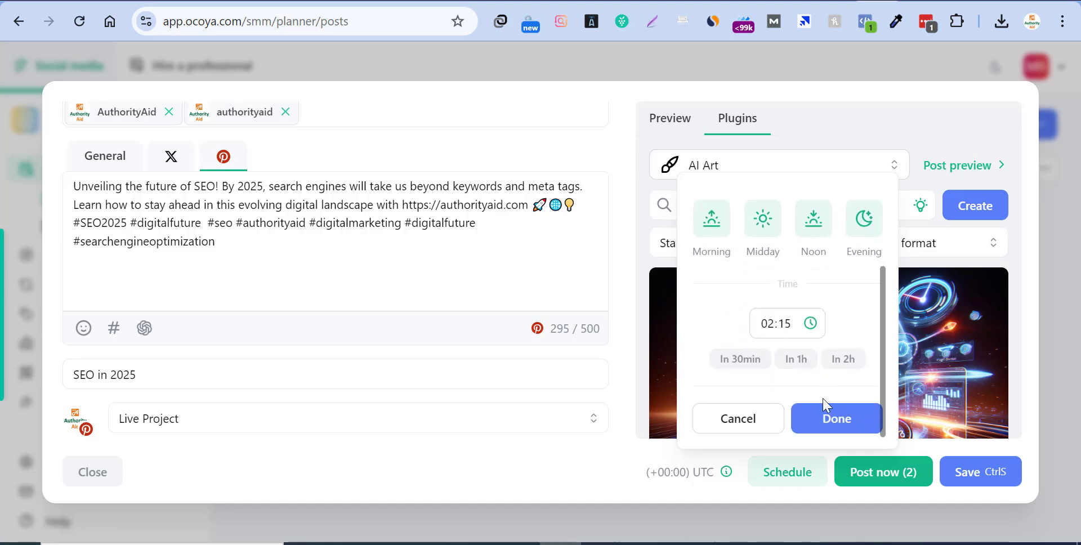
pyautogui.click(794, 488)
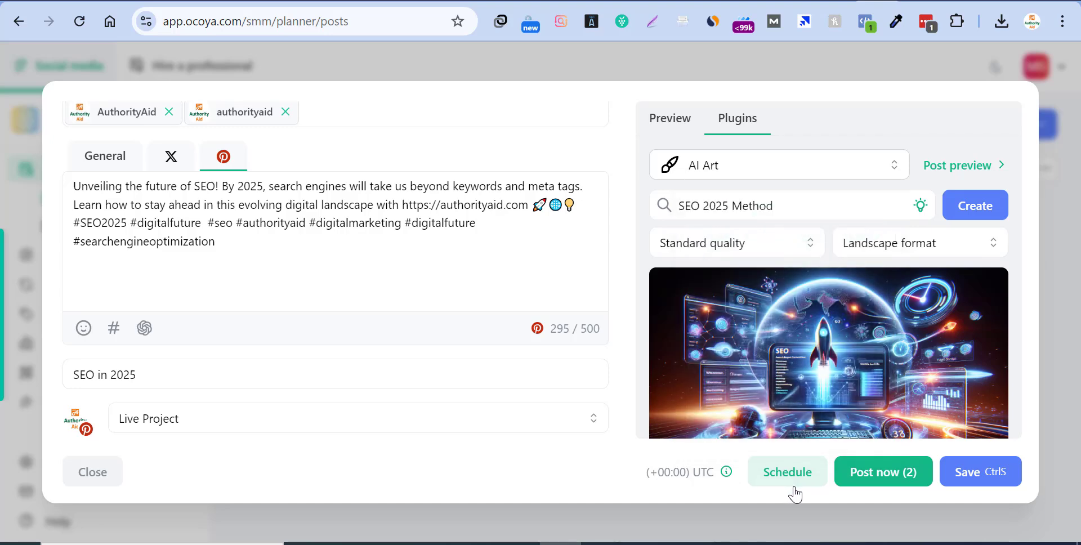
# Publish the post immediately to both the X and Pinterest profiles
pyautogui.click(875, 477)
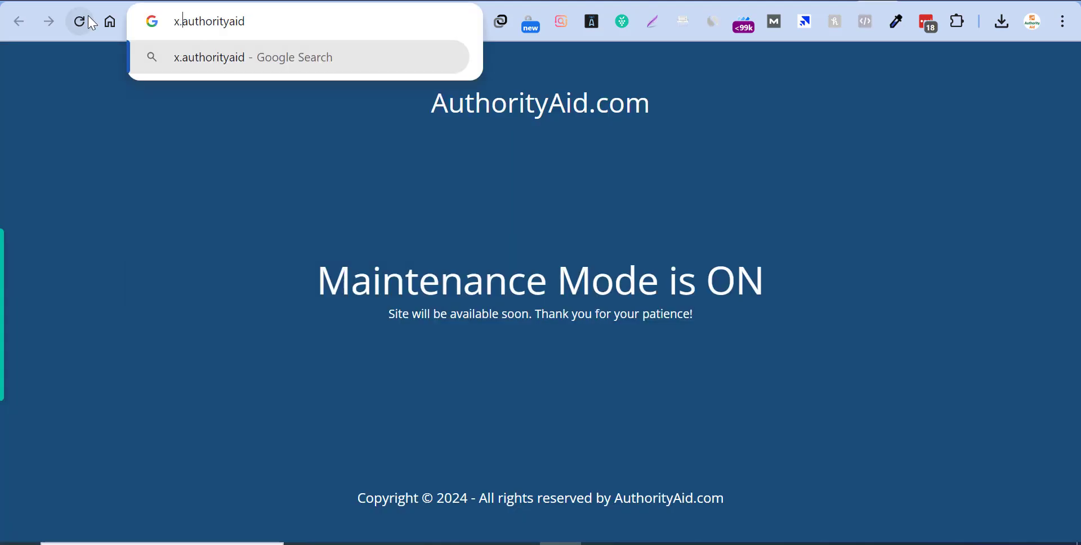
# Go to x.com and open the AuthorityAid account's profile page
pyautogui.write('com/')
pyautogui.press('Return')
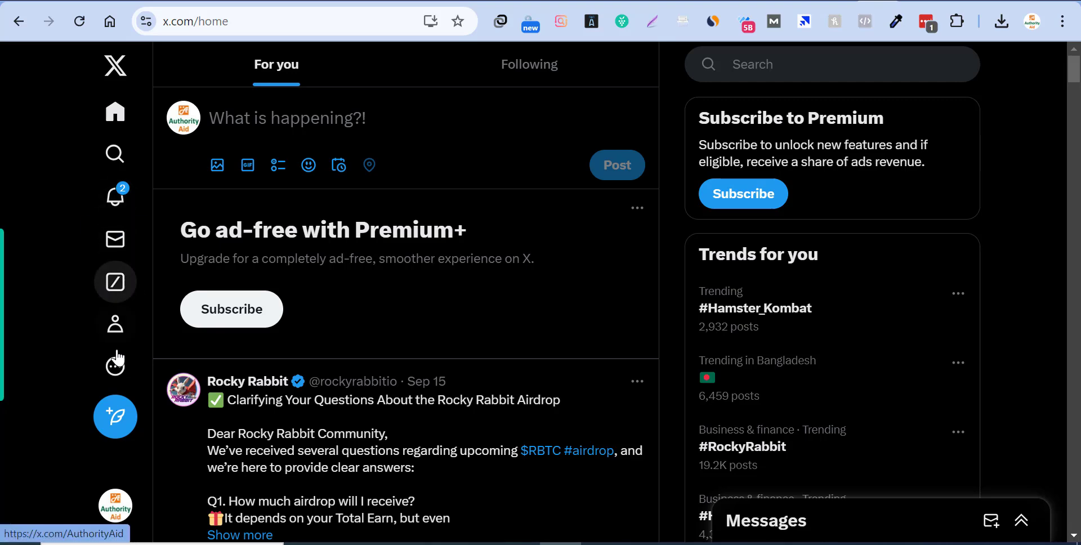
pyautogui.click(117, 328)
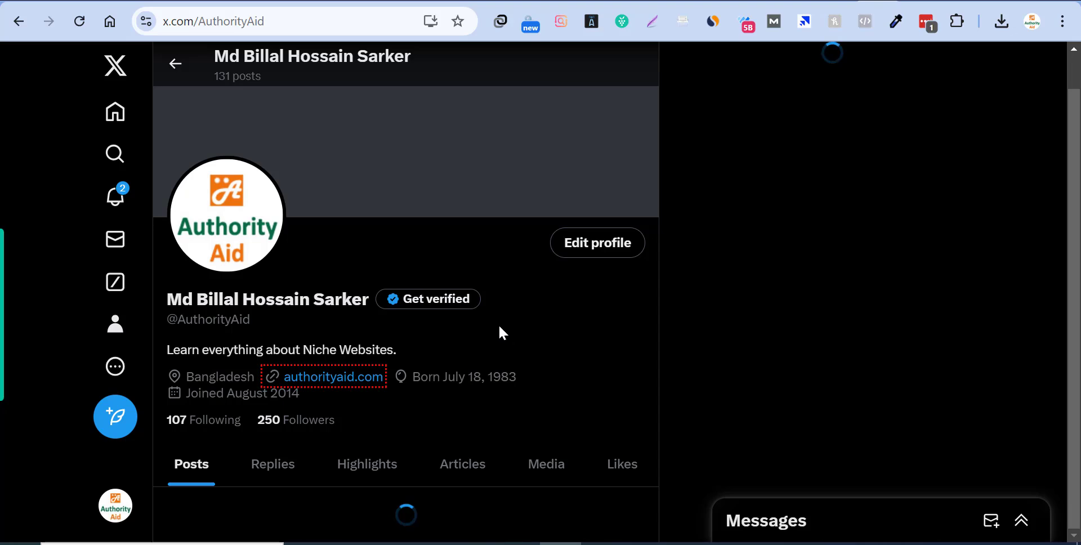
# Check the newly published SEO post in the X profile's feed and try liking it
pyautogui.scroll(-5, 535, 275)
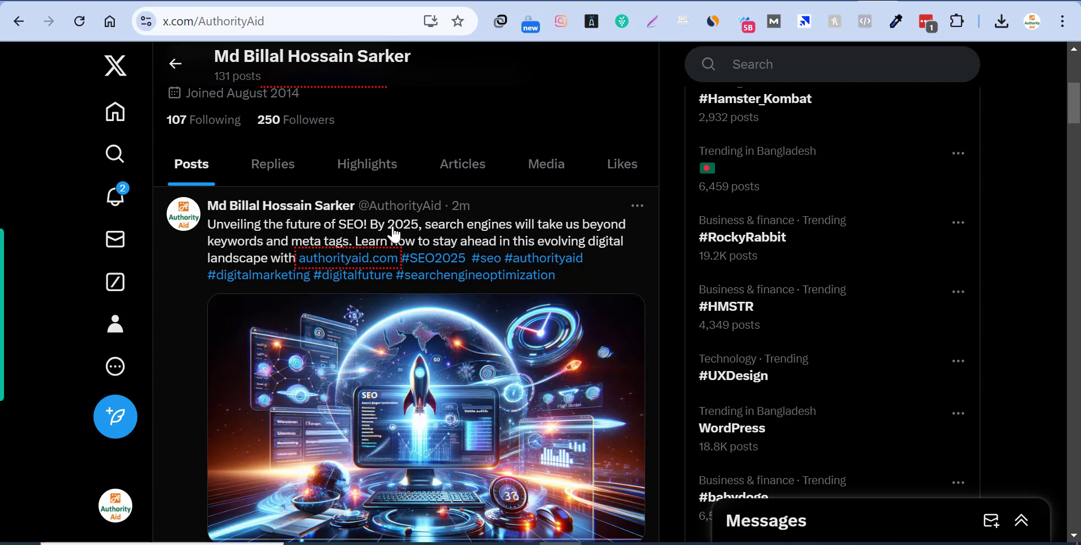
pyautogui.scroll(-5, 515, 244)
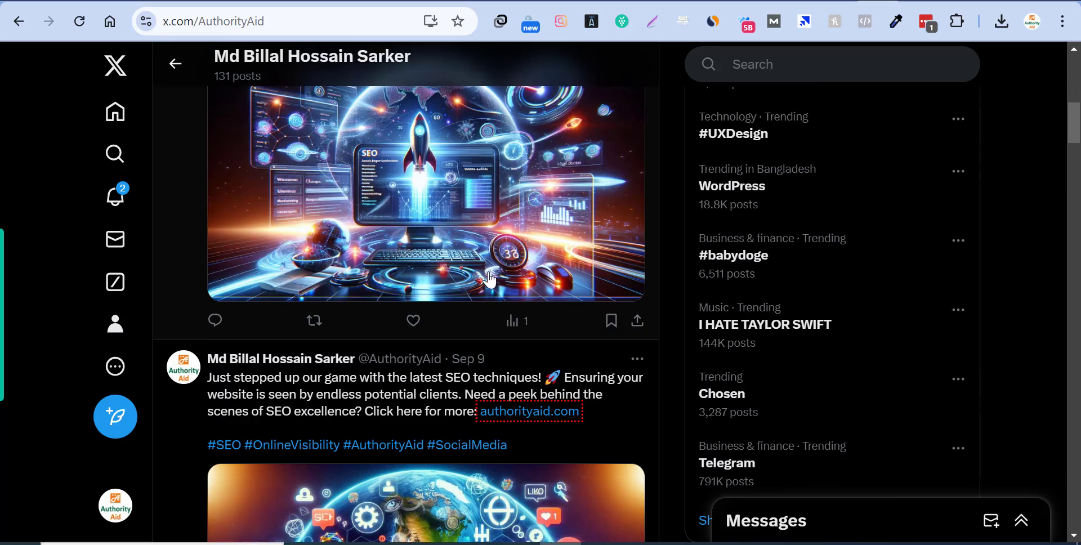
pyautogui.scroll(3, 555, 271)
pyautogui.click(415, 394)
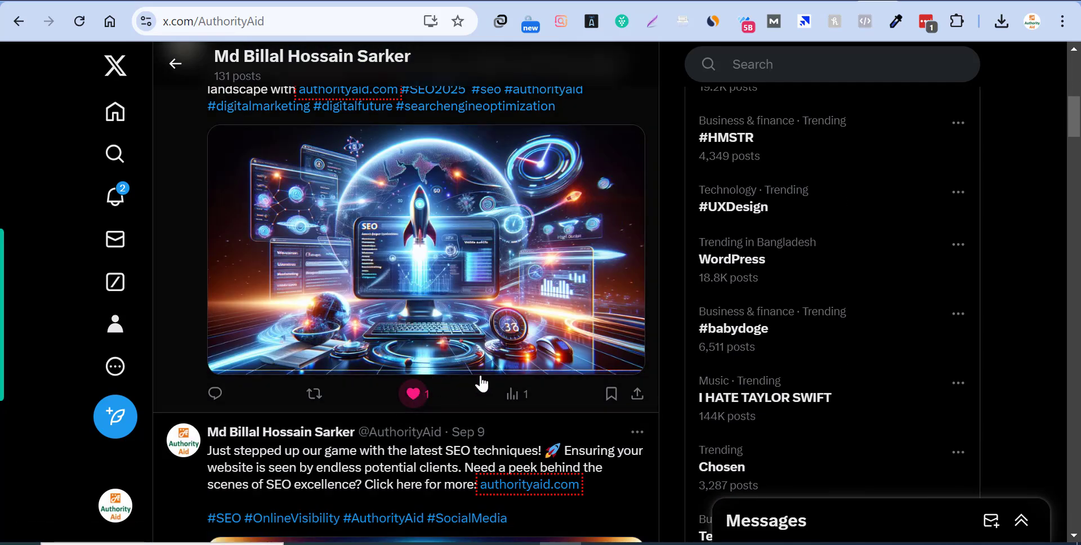
pyautogui.scroll(-3, 559, 280)
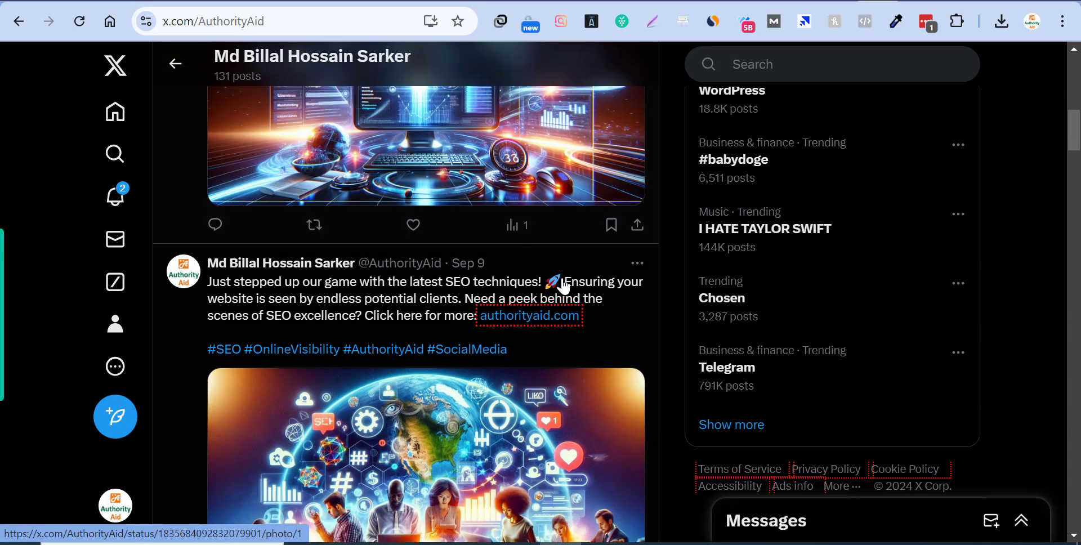
pyautogui.scroll(6, 565, 261)
pyautogui.scroll(4, 490, 277)
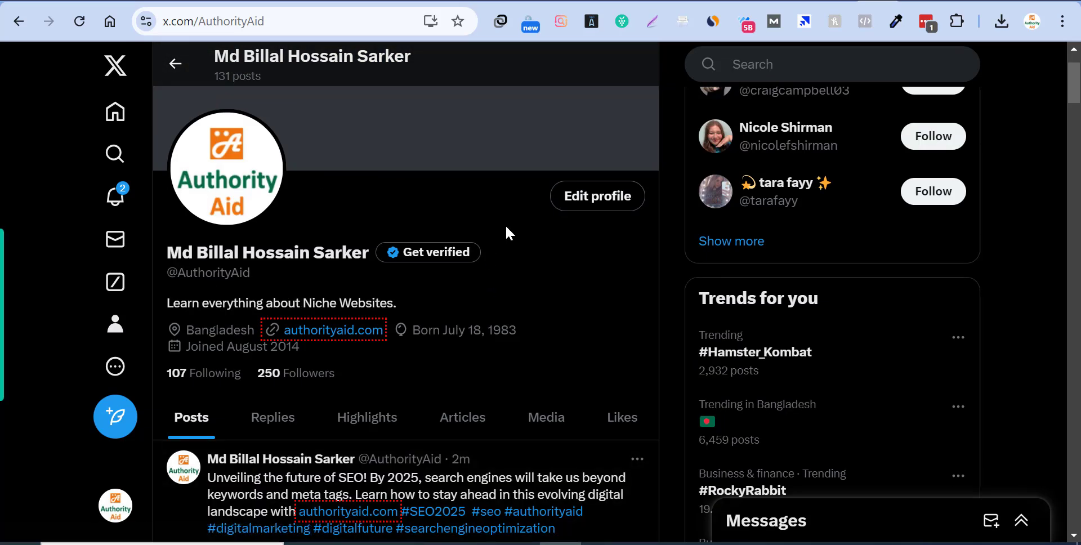
# Change the domain in the web address to pinterest.com to open the AuthorityAid profile there
pyautogui.click(175, 22)
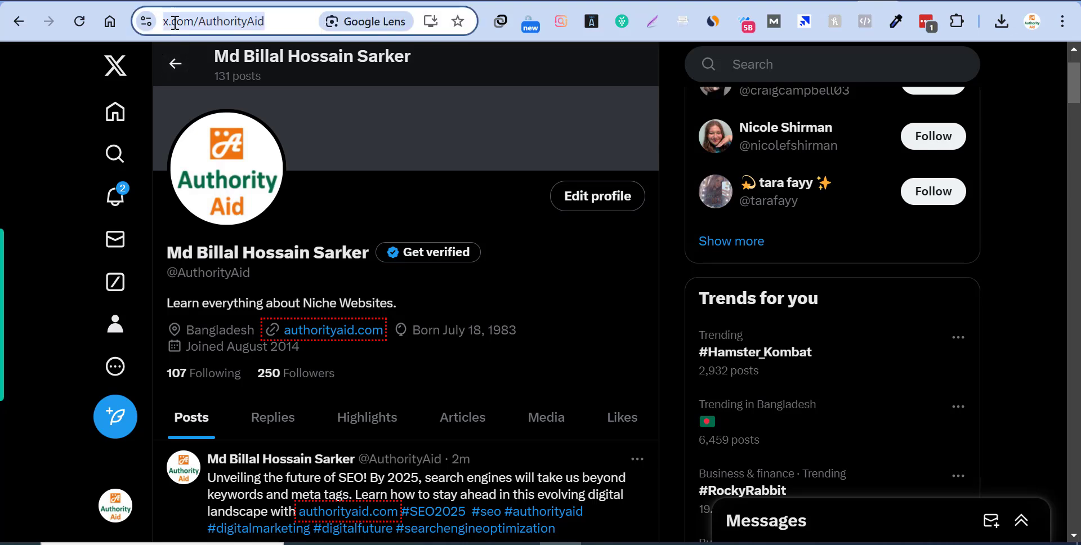
pyautogui.click(211, 25)
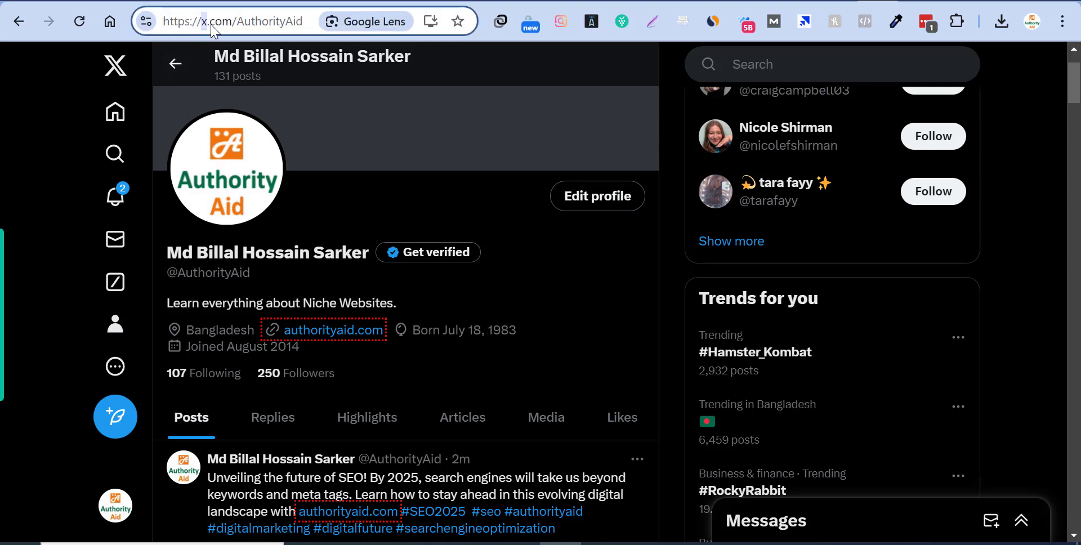
pyautogui.write('pinteres')
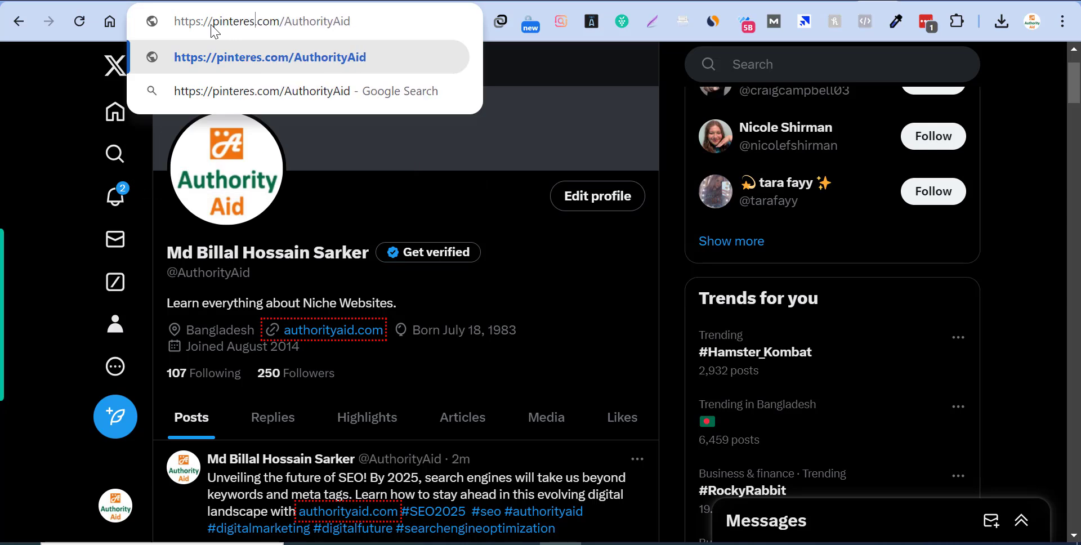
pyautogui.write('t')
pyautogui.press('Return')
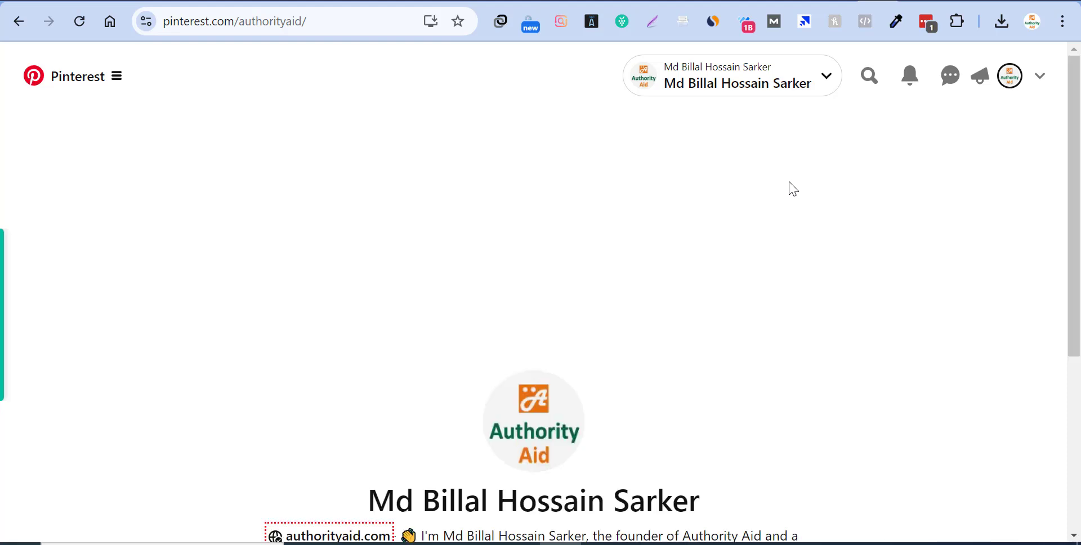
# Open the new "SEO in 2025" pin from the created pins, dismiss the Google sign-in prompt, and review the pin's image and details
pyautogui.scroll(-2, 789, 188)
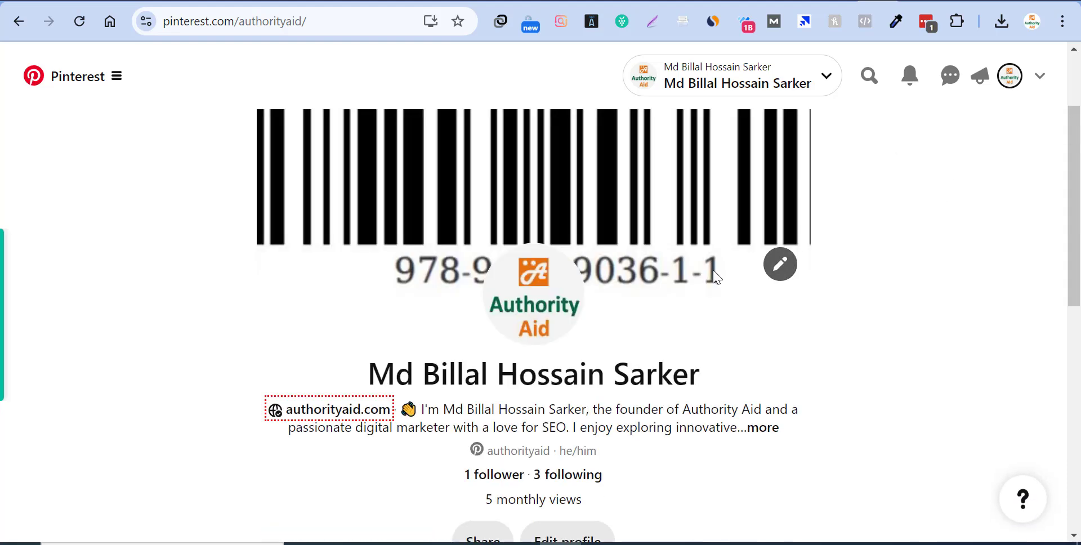
pyautogui.scroll(-8, 608, 272)
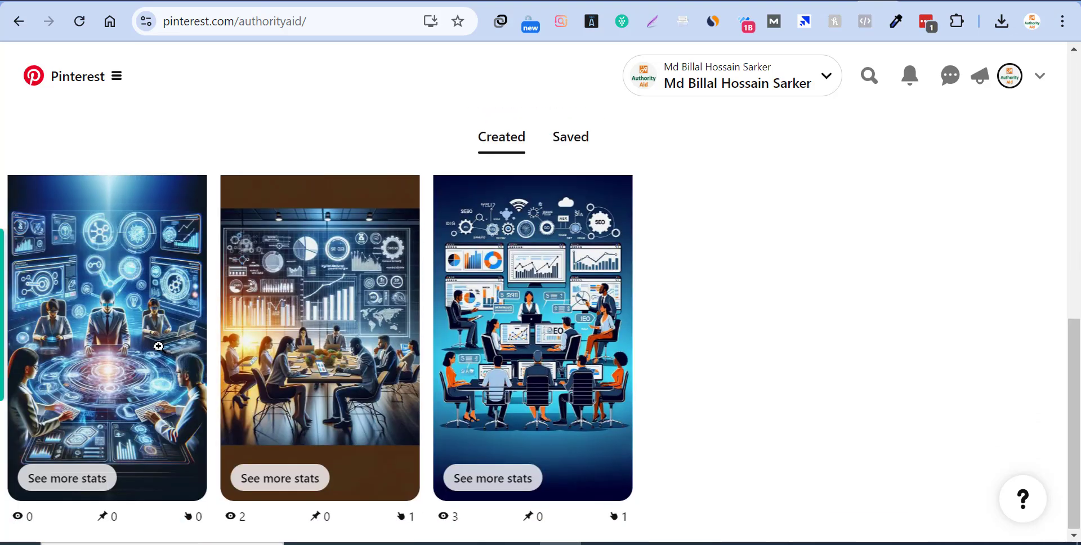
pyautogui.click(115, 336)
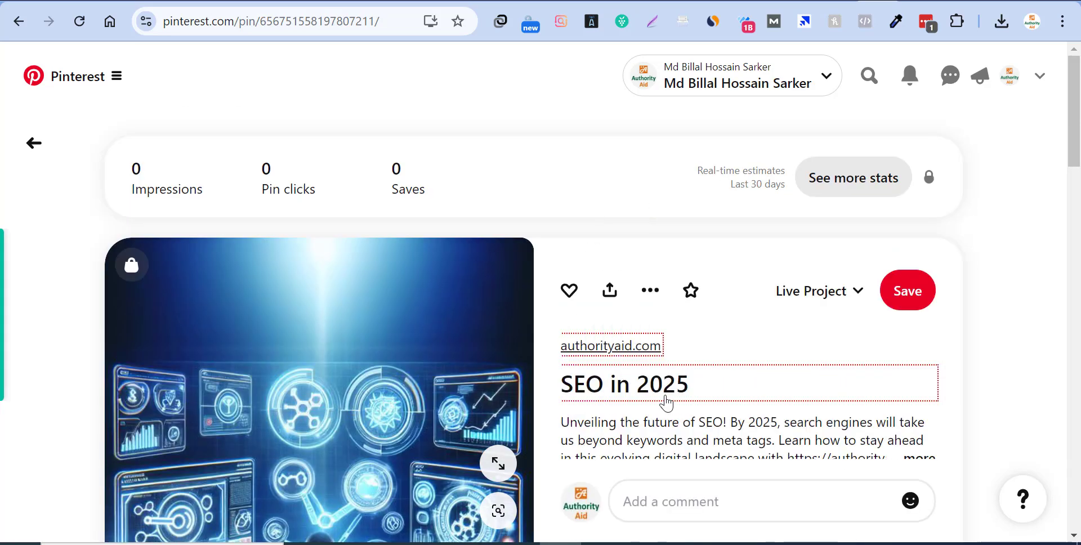
pyautogui.scroll(-4, 687, 391)
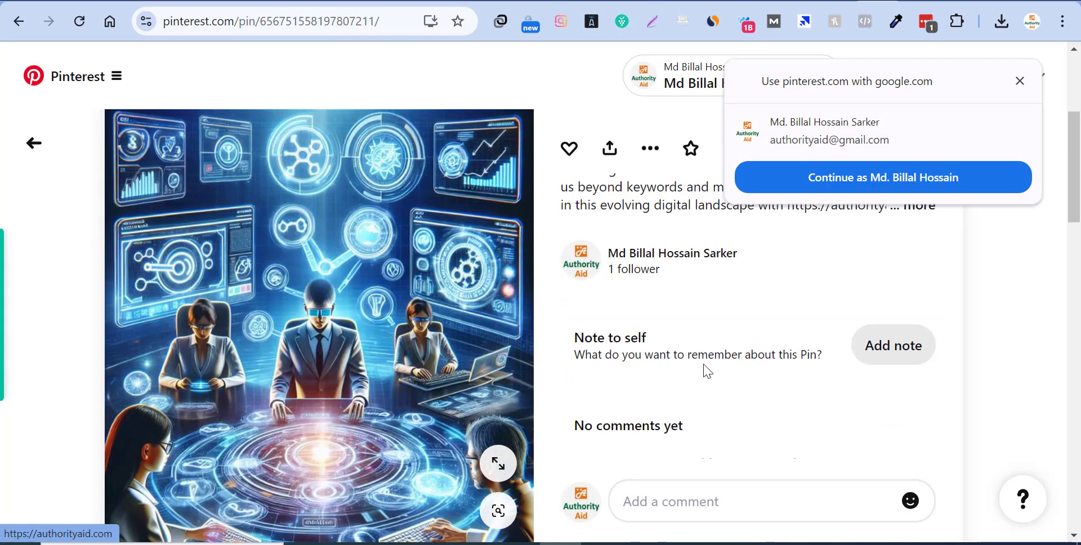
pyautogui.click(1026, 83)
pyautogui.scroll(-4, 789, 248)
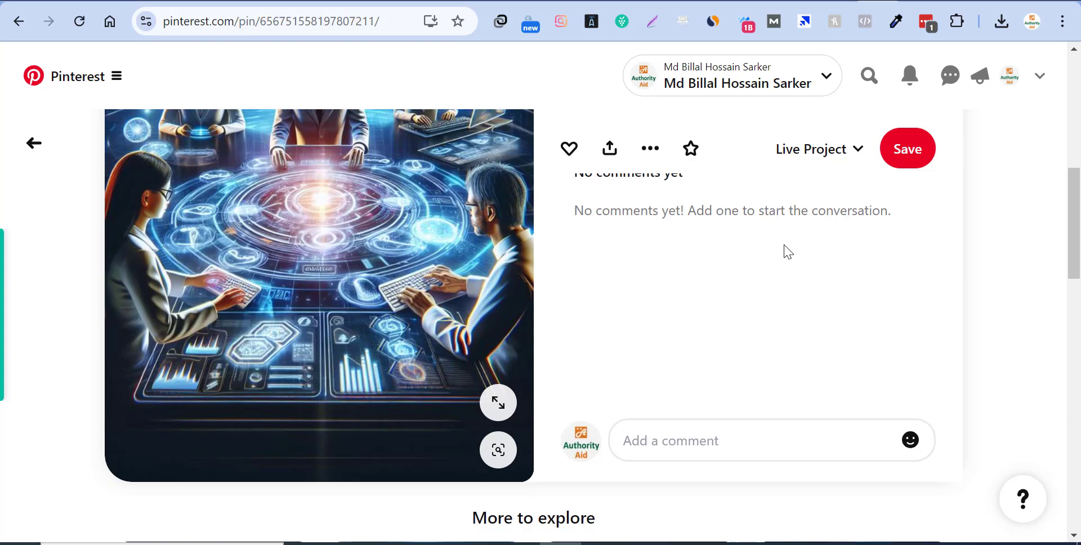
# Look over the rest of the "SEO in 2025" pin page, and return to the Pinterest profile to check its created pins
pyautogui.scroll(-4, 714, 292)
pyautogui.scroll(5, 714, 287)
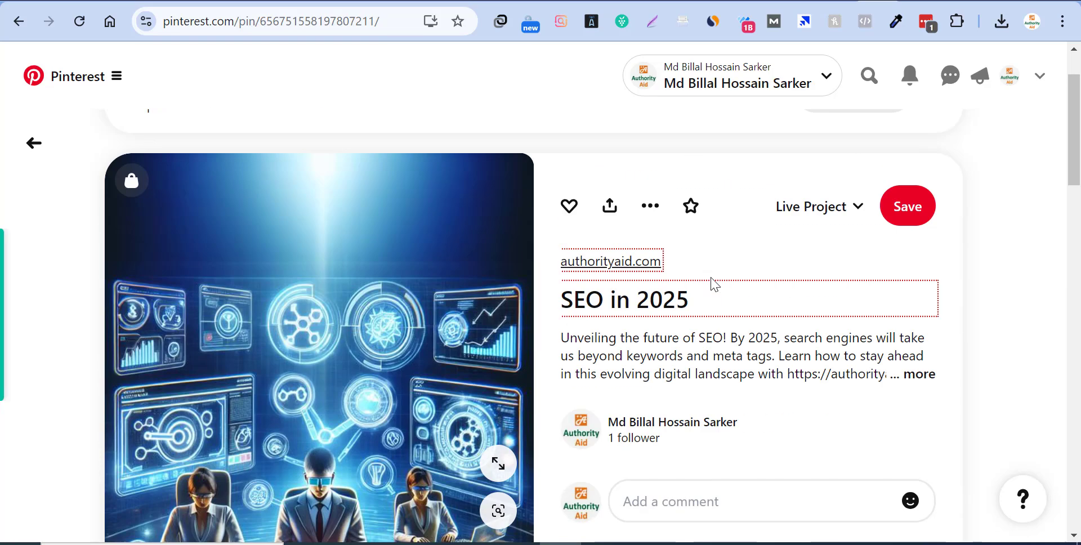
pyautogui.scroll(2, 714, 284)
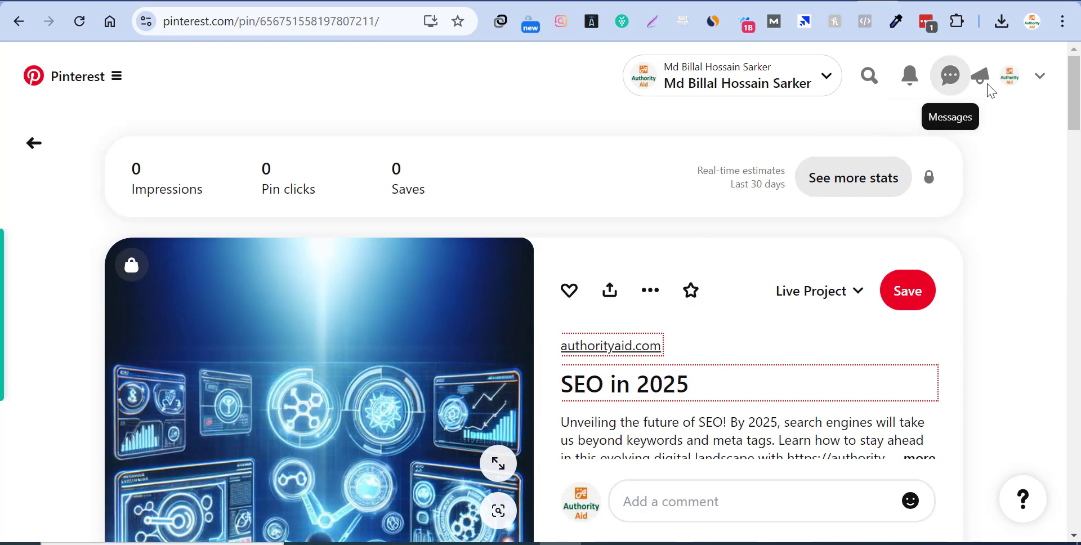
pyautogui.click(1008, 78)
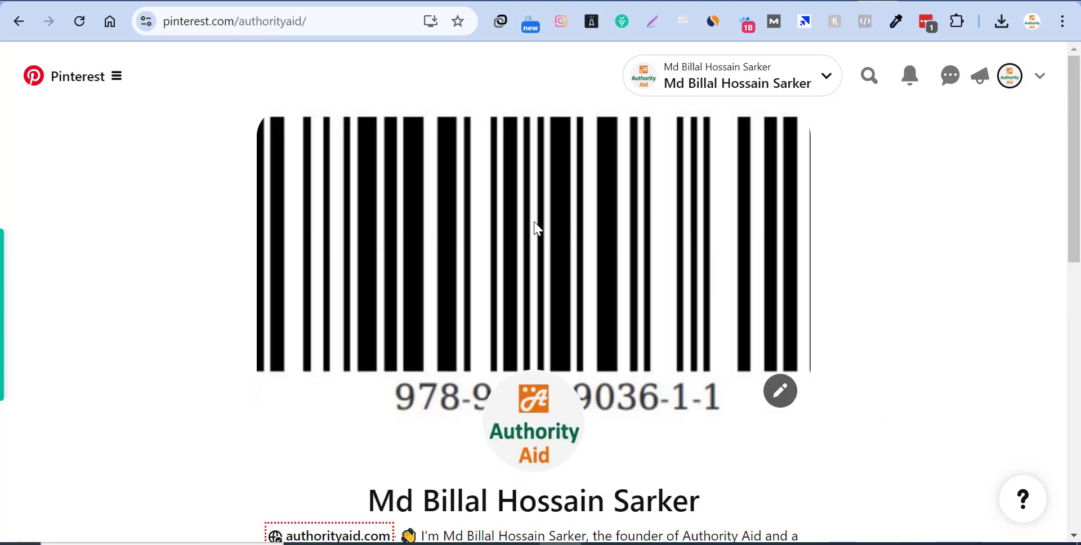
pyautogui.scroll(-6, 529, 229)
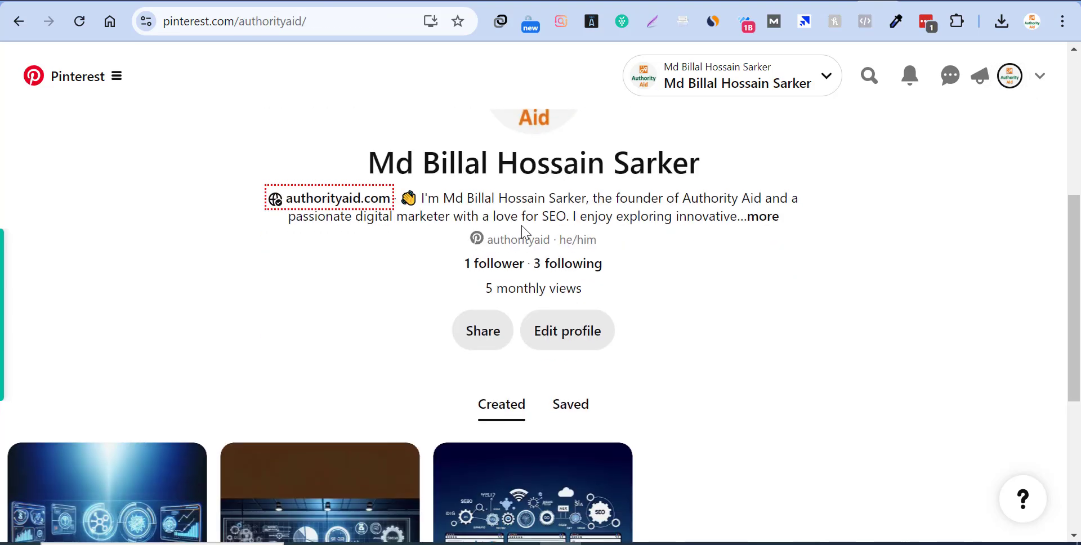
# Switch back to Ocoya and close the published SEO post's editor to return to the Posts planner
pyautogui.click(845, 0)
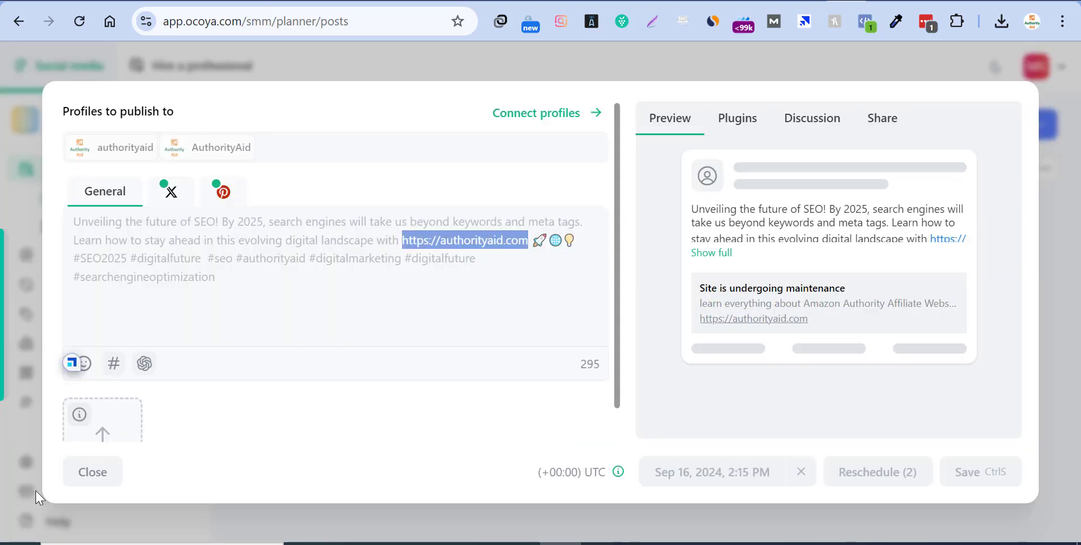
pyautogui.click(69, 483)
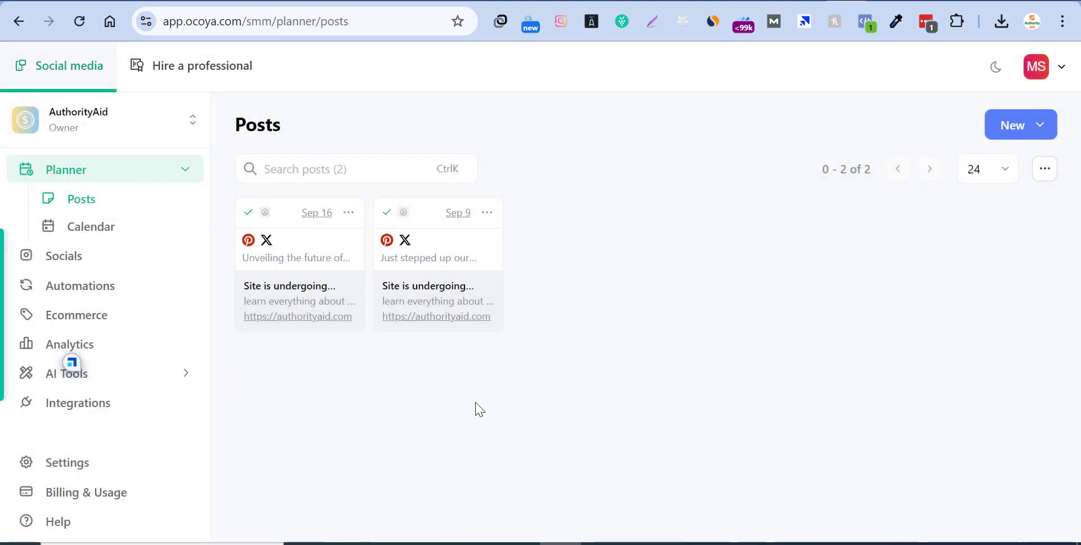